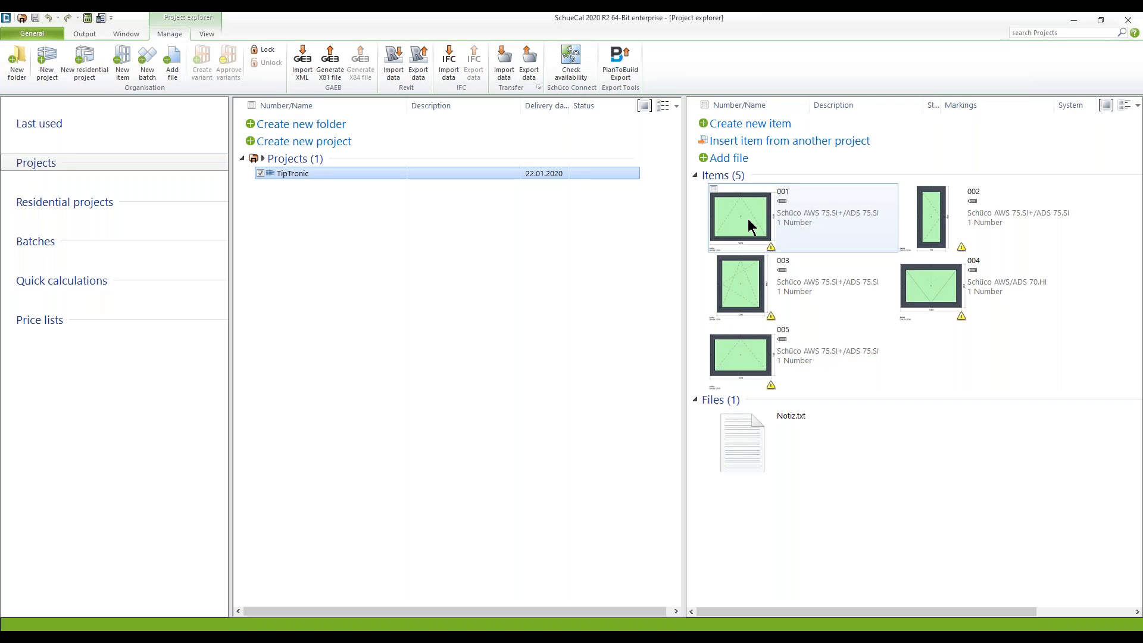
- Open item 001 of the TipTronic project and select its top light field
left_click(748, 219)
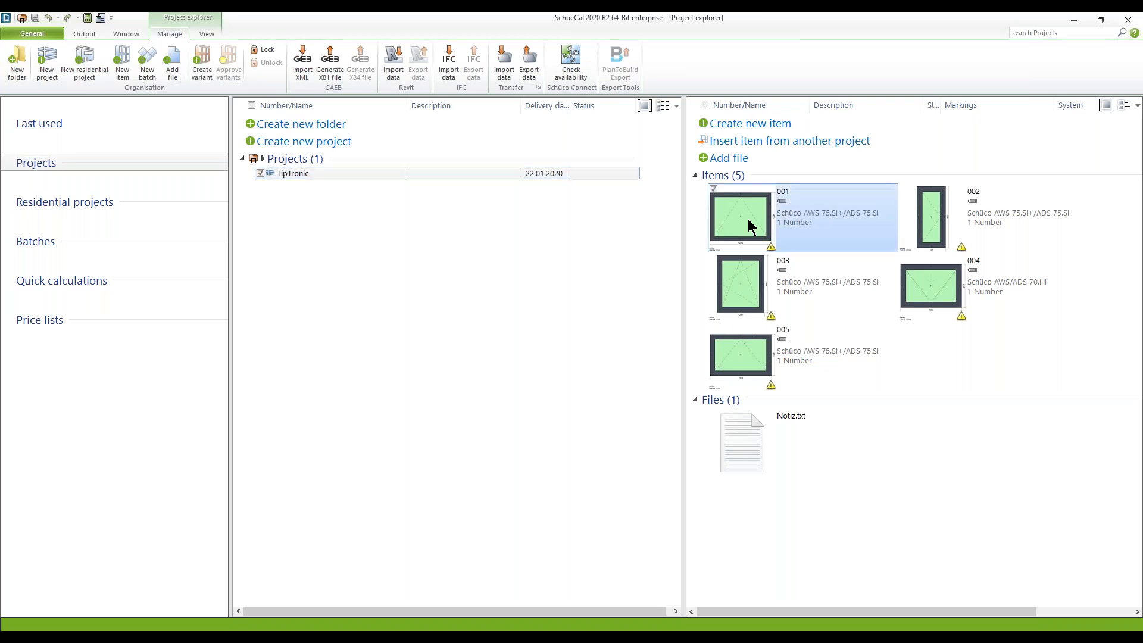
double_click(747, 219)
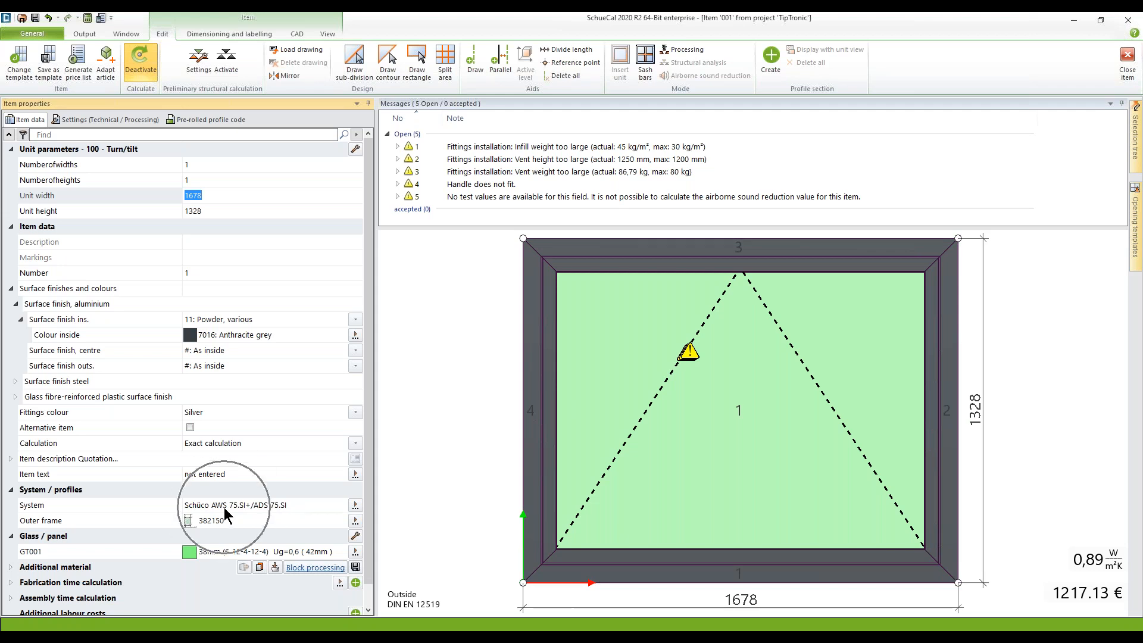
left_click(686, 465)
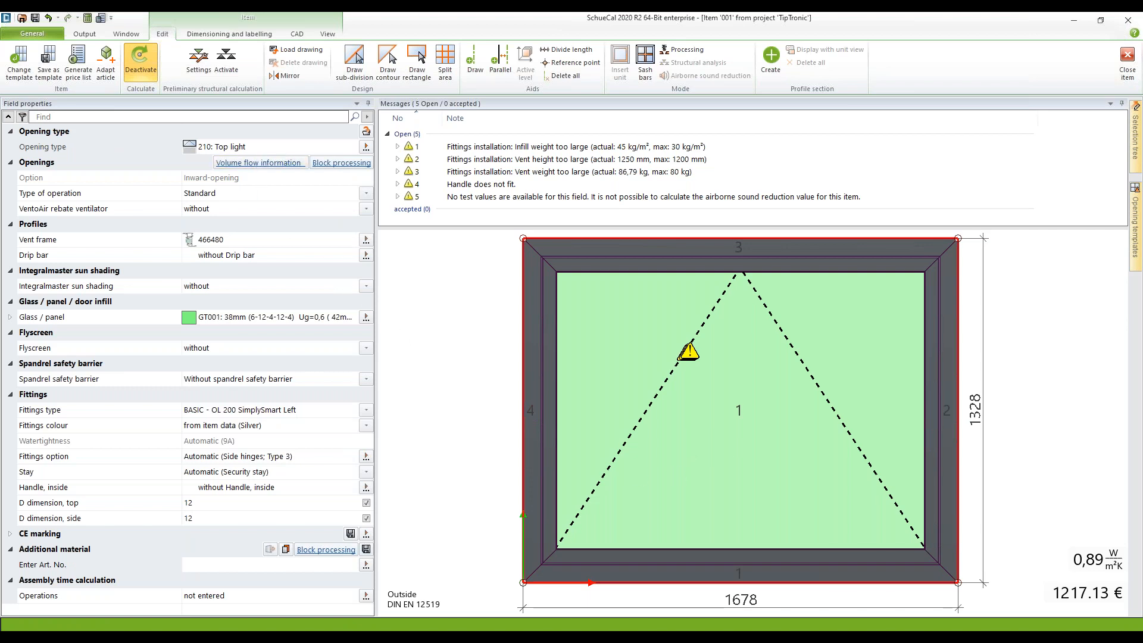
- Set the selected field's type of operation to TipTronic
key("ctrl")
key("ctrl")
key("ctrl")
key("ctrl")
key("ctrl")
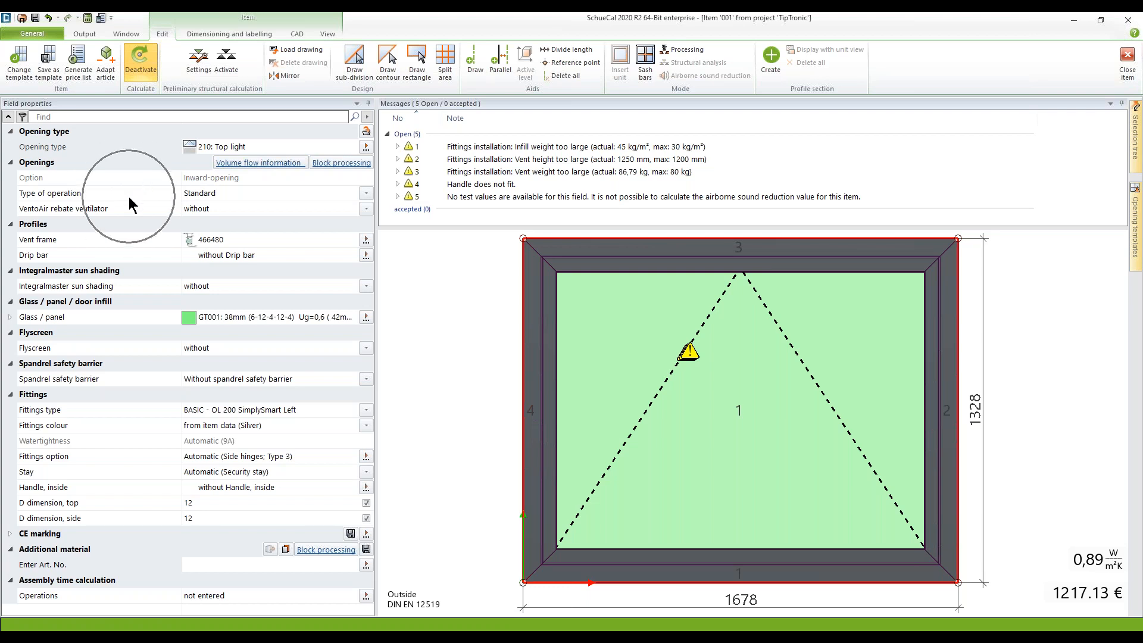
key("ctrl")
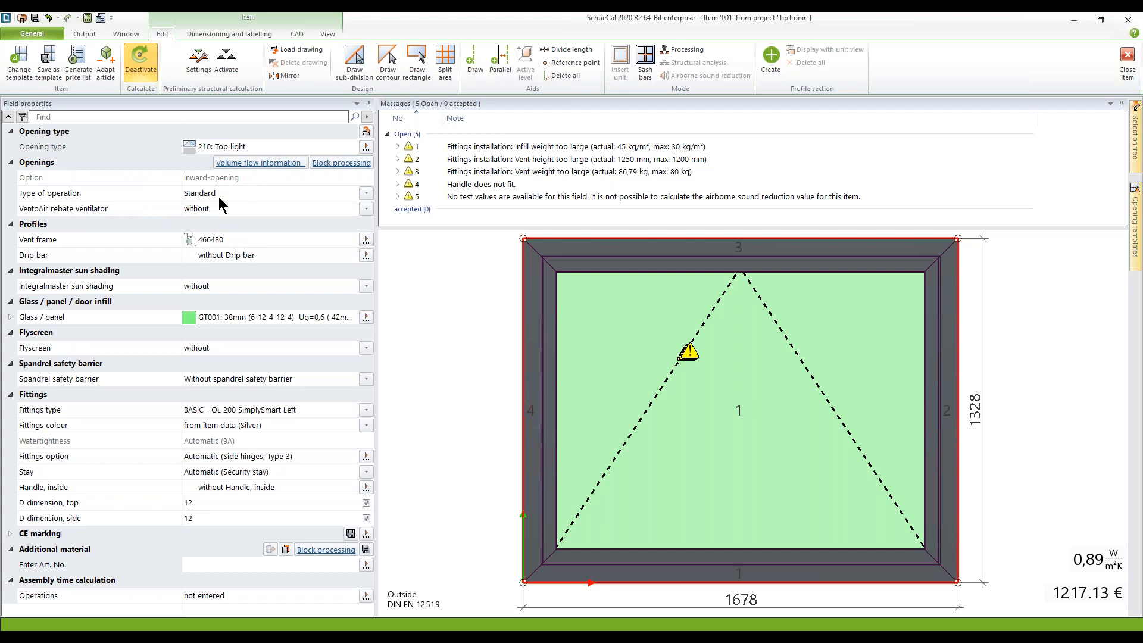
left_click(366, 194)
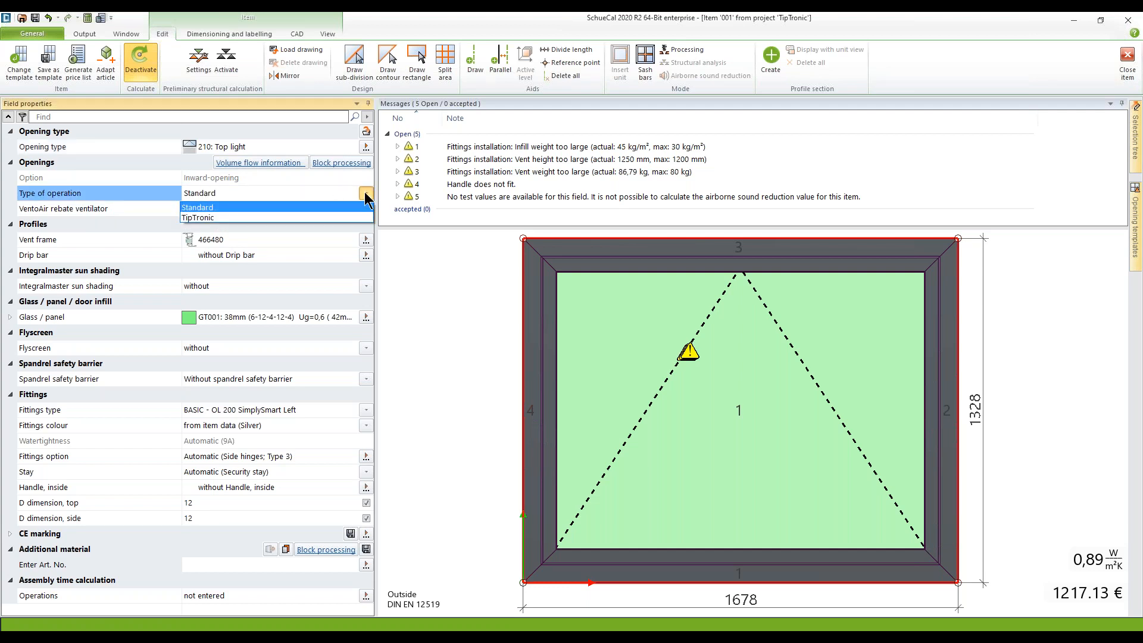
left_click(324, 217)
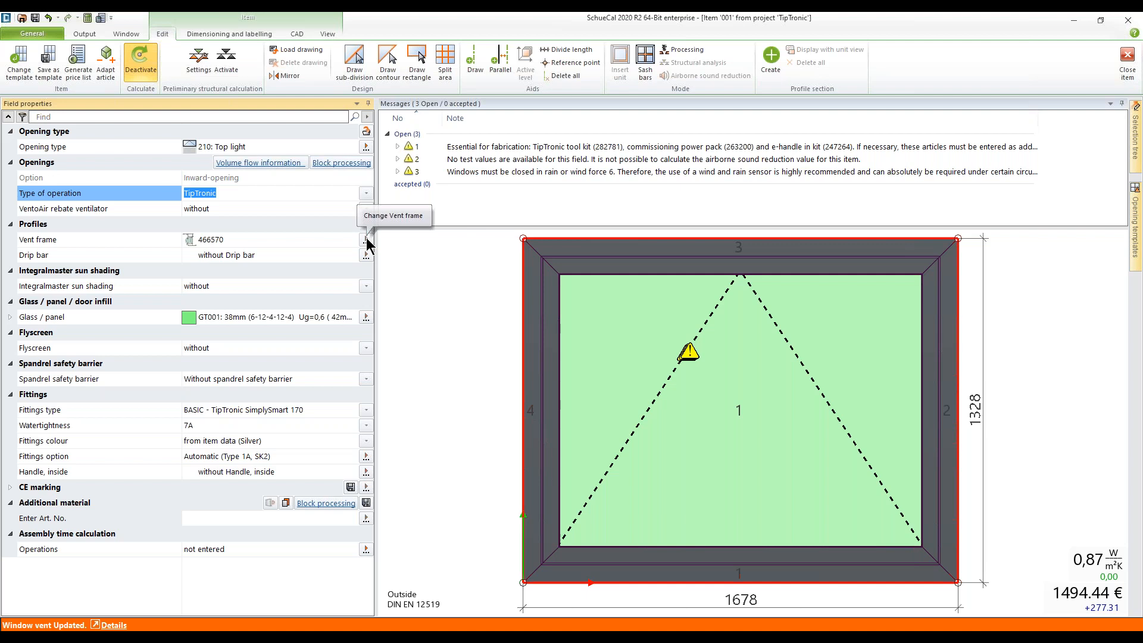
- Examine the vent frame profiles offered for the field in an enlarged selection dialog, and close it without changing the profile
left_click(366, 240)
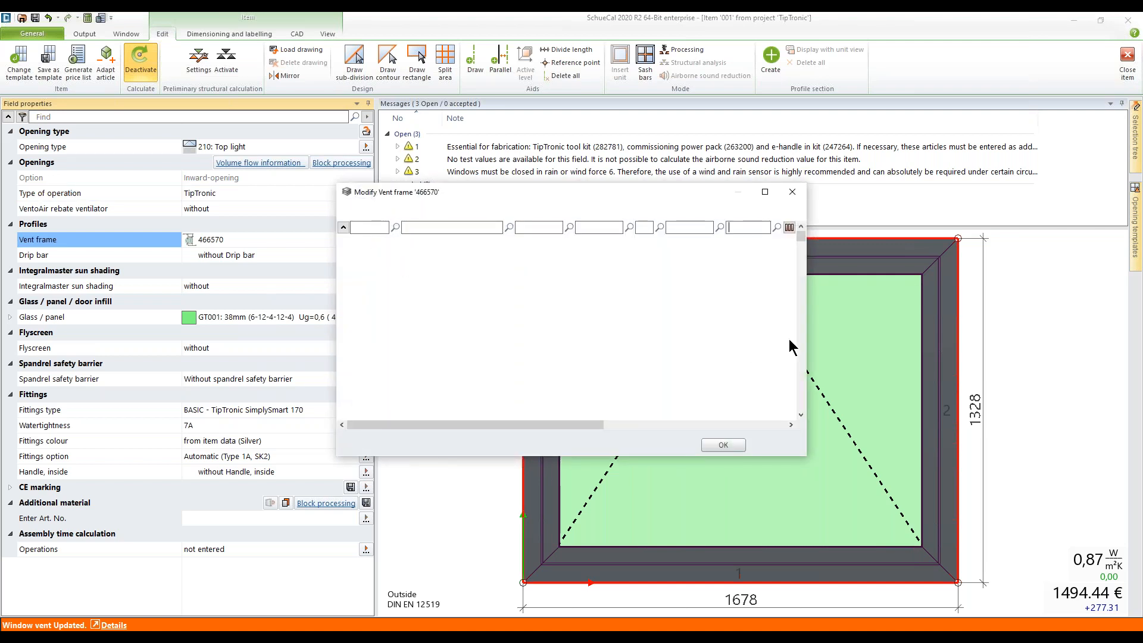
left_click_drag(805, 327, 968, 326)
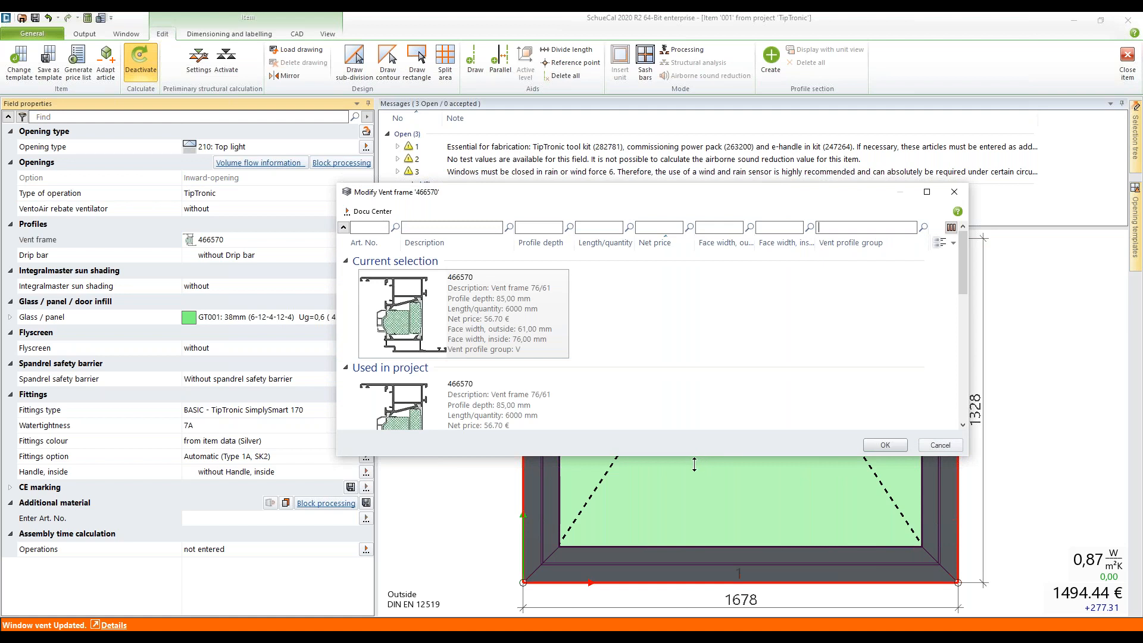
left_click_drag(696, 456, 695, 570)
left_click_drag(610, 194, 590, 126)
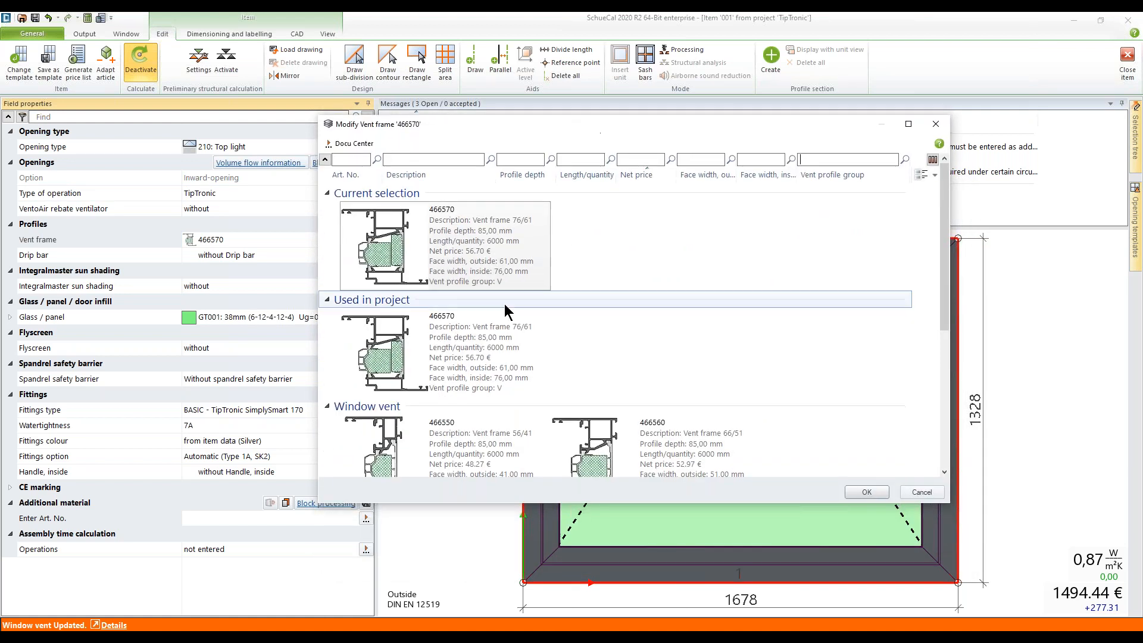
left_click(380, 236)
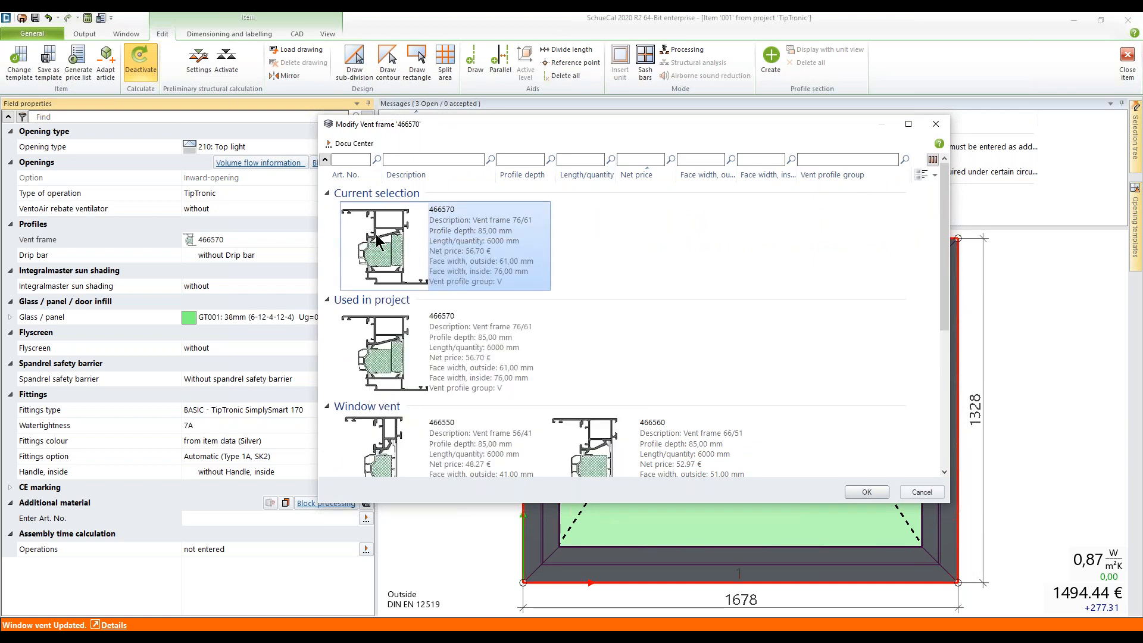
left_click(377, 221)
key("ctrl")
key("ctrl")
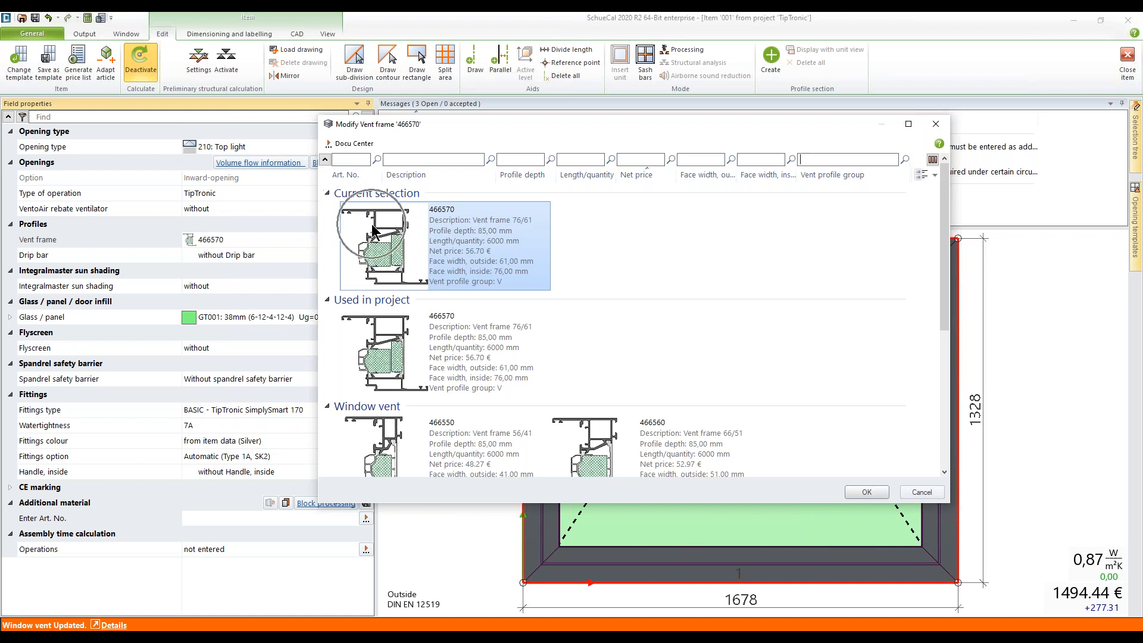
left_click(826, 286)
left_click_drag(944, 205, 942, 313)
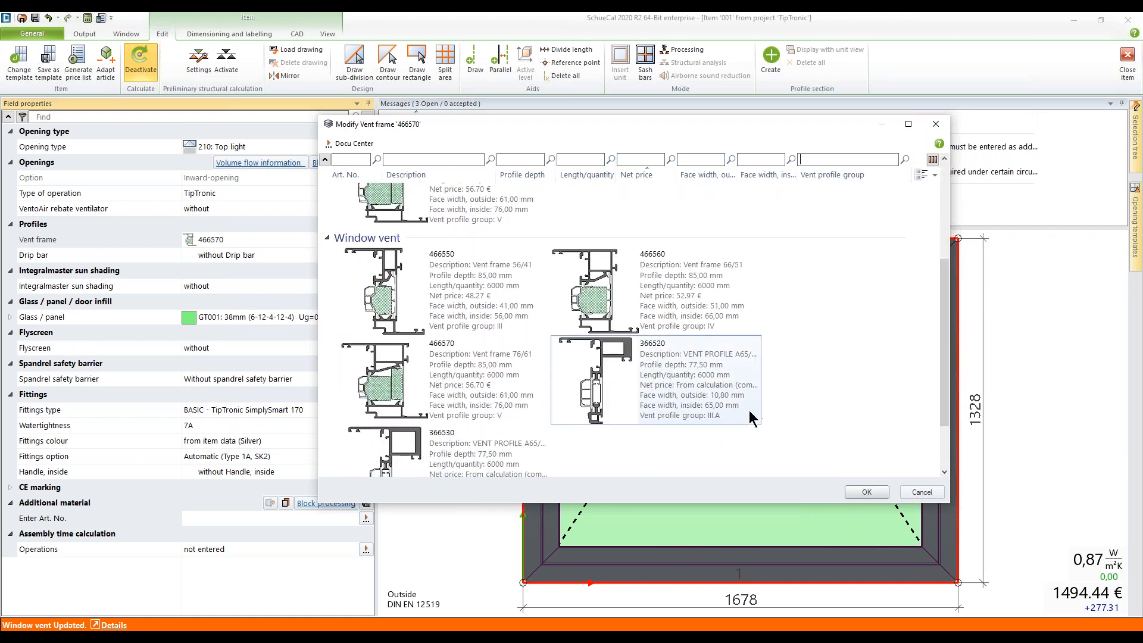
mouse_move(719, 395)
left_click(921, 492)
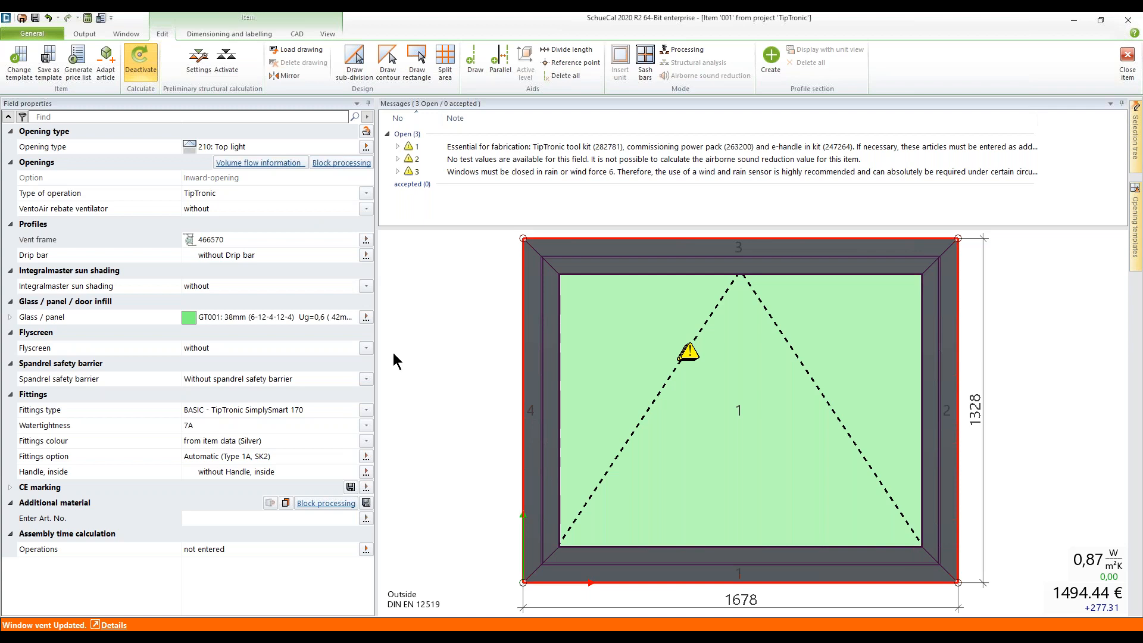
- Set the field's fittings type to BASIC - TipTronic SimplySmart 300
left_click(159, 408)
left_click(286, 412)
left_click(367, 410)
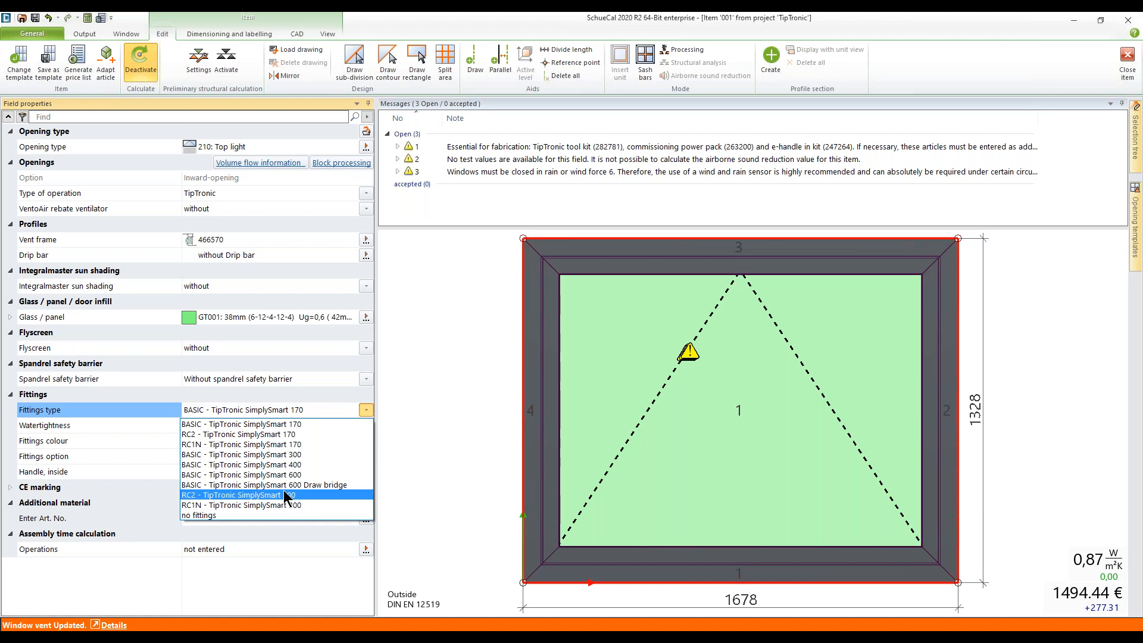
left_click(330, 453)
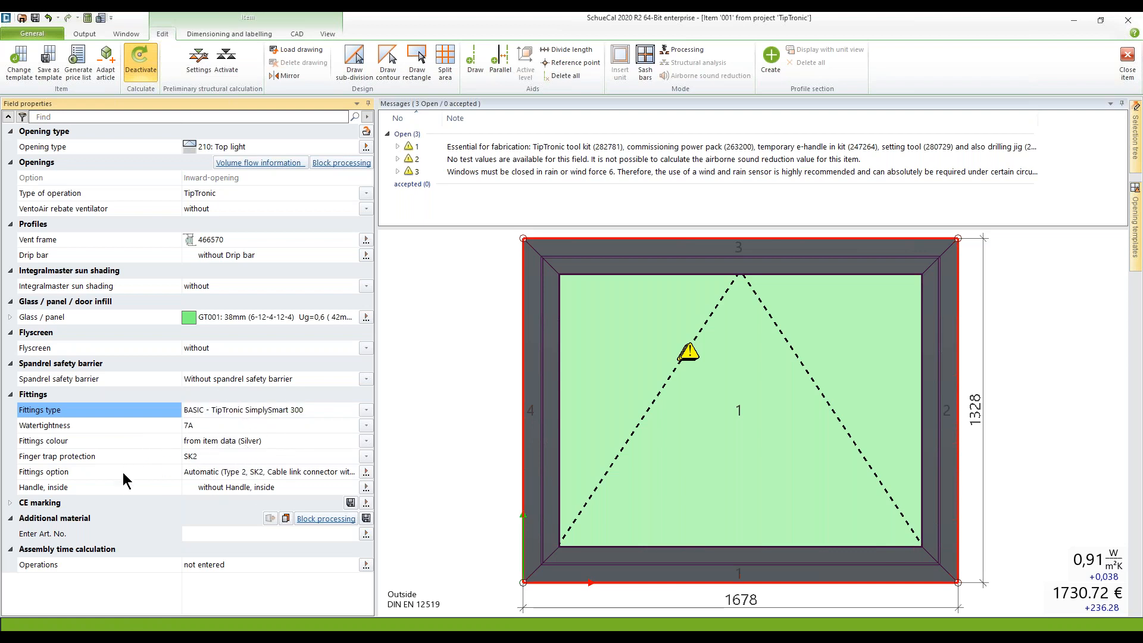
- Check the finger trap protection choices for the fittings and keep SK2
key("ctrl")
key("ctrl")
left_click(366, 457)
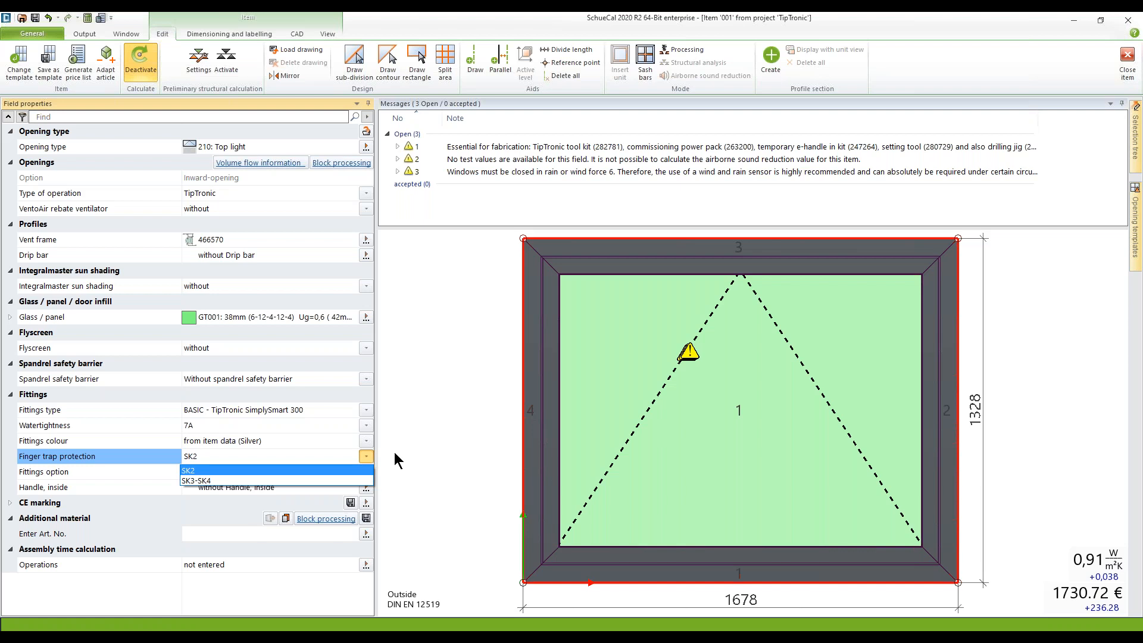
key("Return")
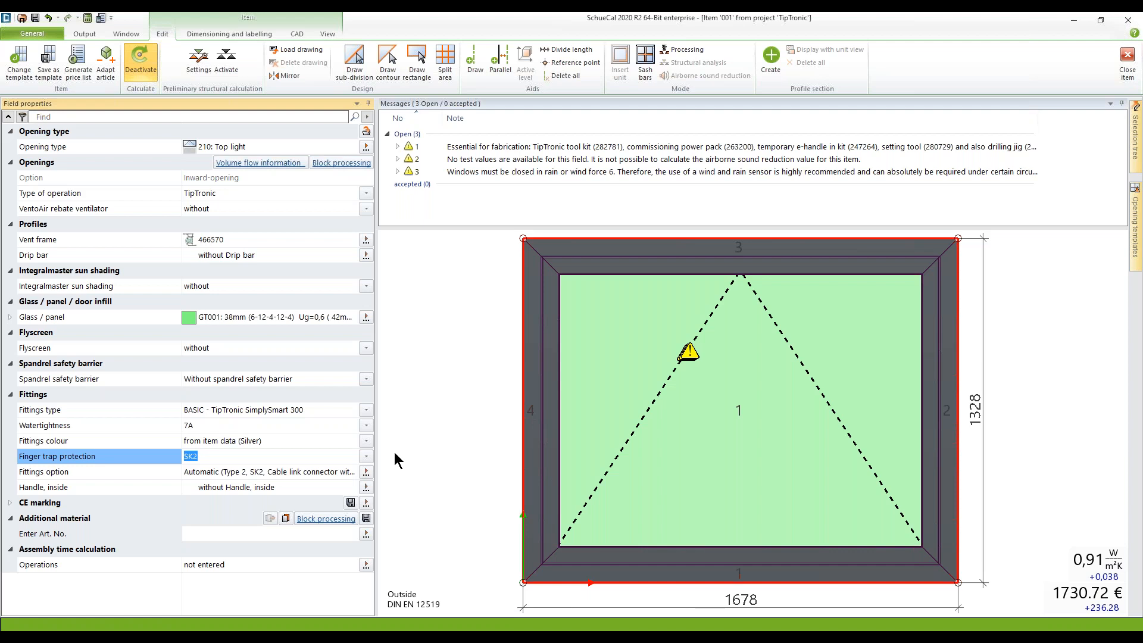
- Examine the valid and invalid fittings options without changing the selection, and recheck the finger trap protection choices, keeping SK2
left_click(366, 473)
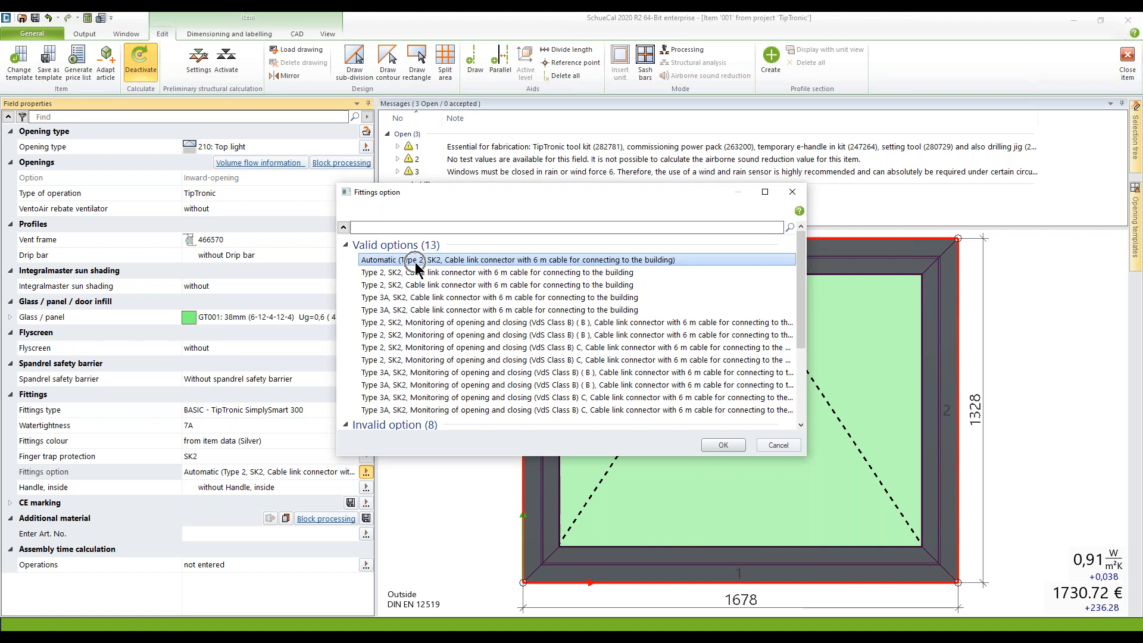
key("ctrl")
key("ctrl")
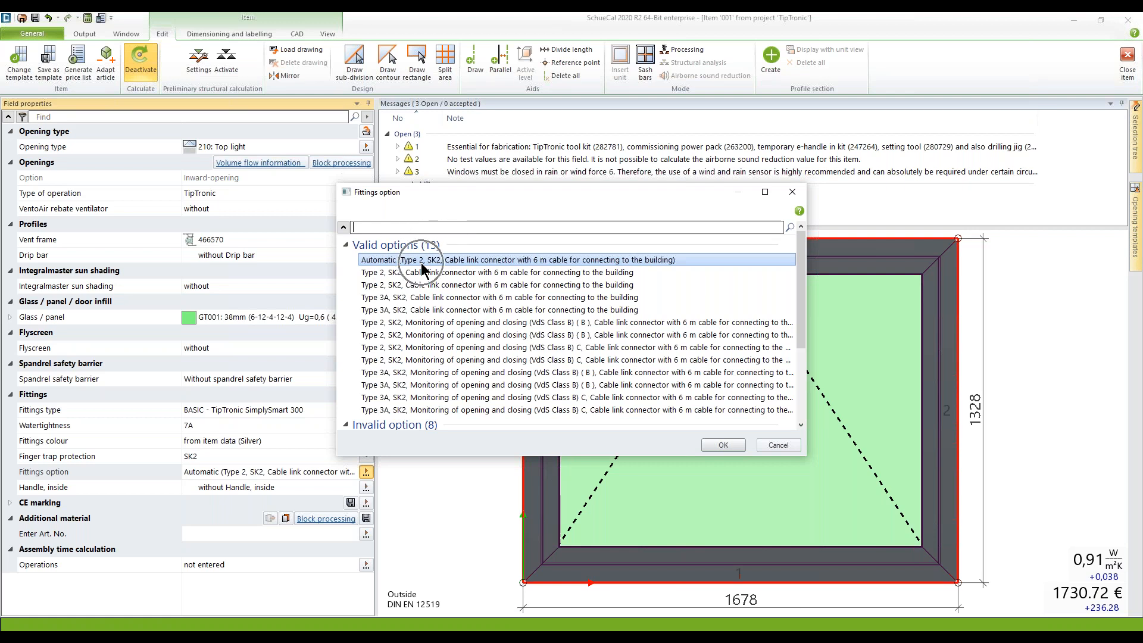
key("ctrl")
key("ctrl")
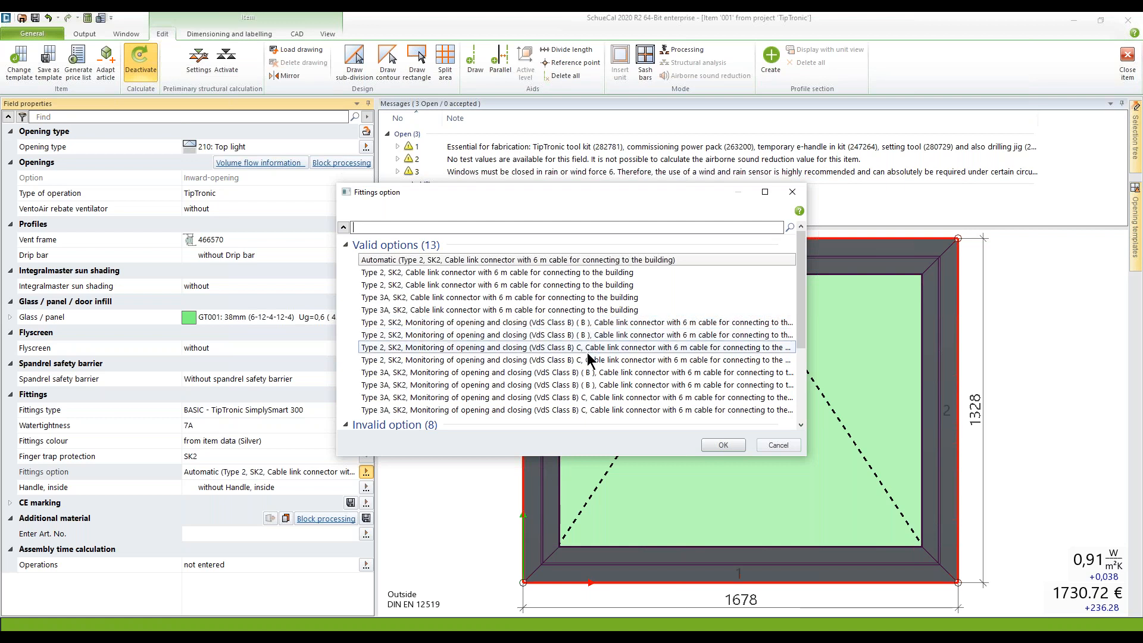
left_click_drag(799, 314, 794, 358)
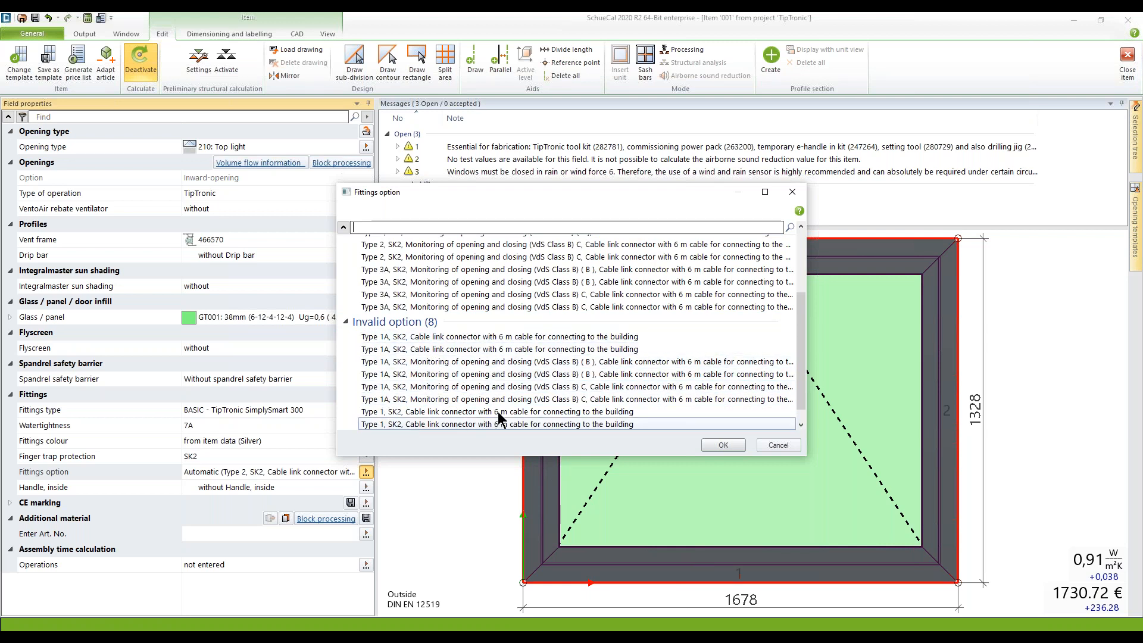
left_click_drag(802, 385, 802, 307)
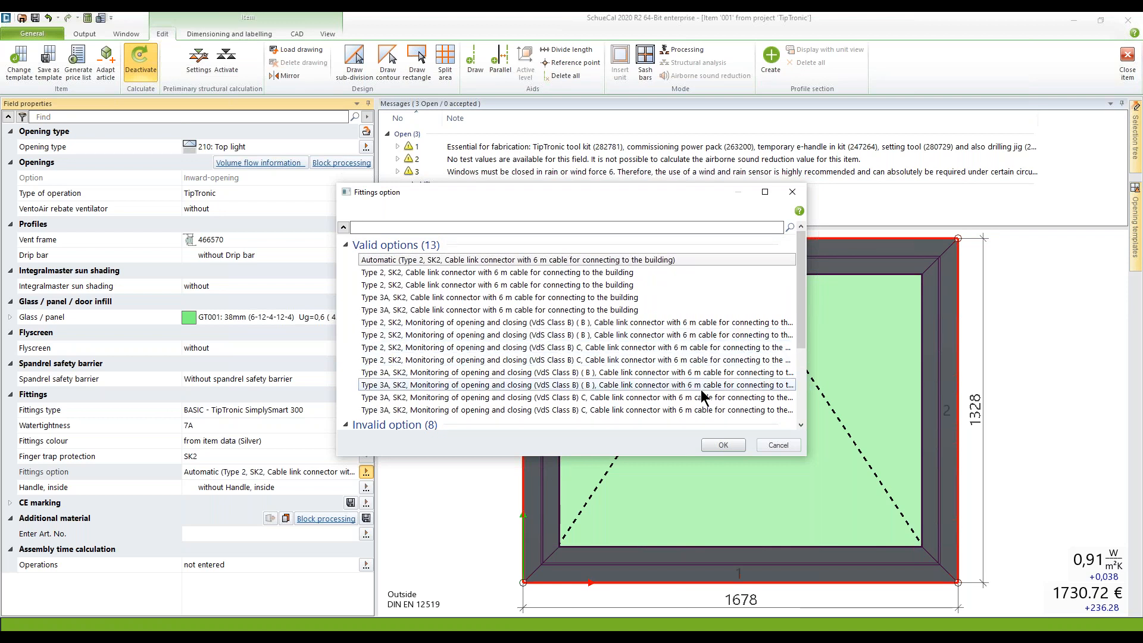
left_click(778, 445)
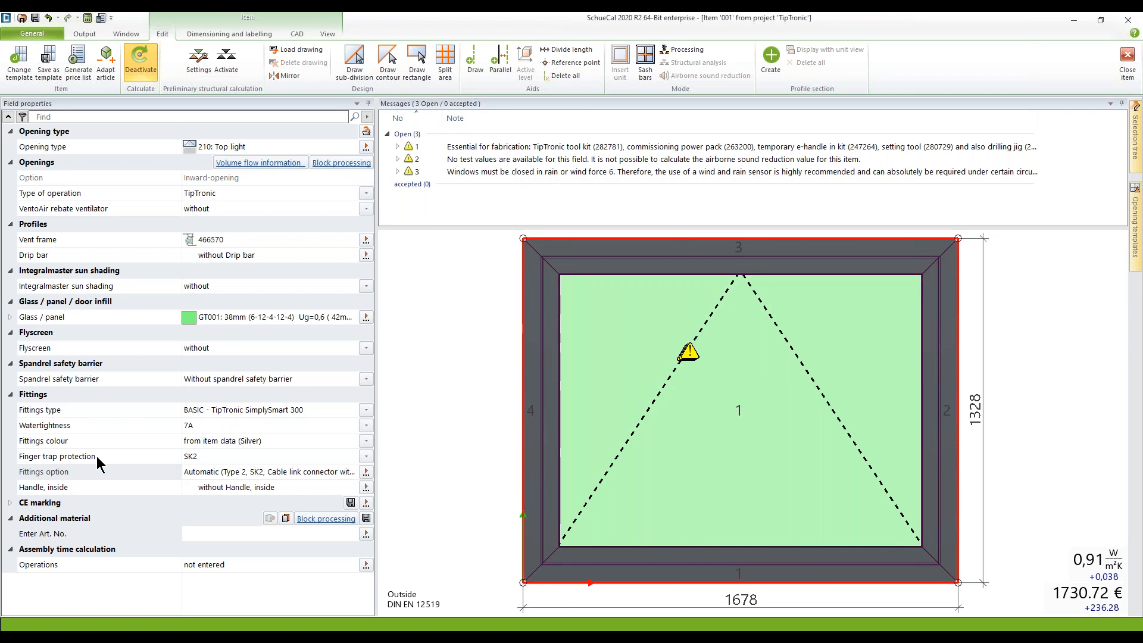
left_click(365, 457)
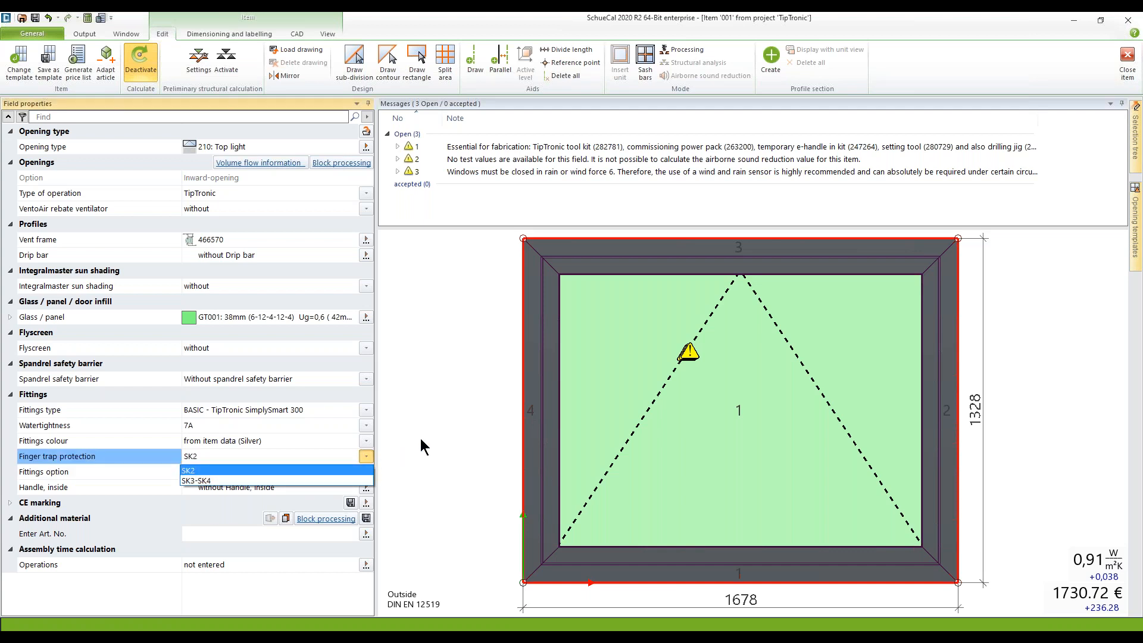
key("Return")
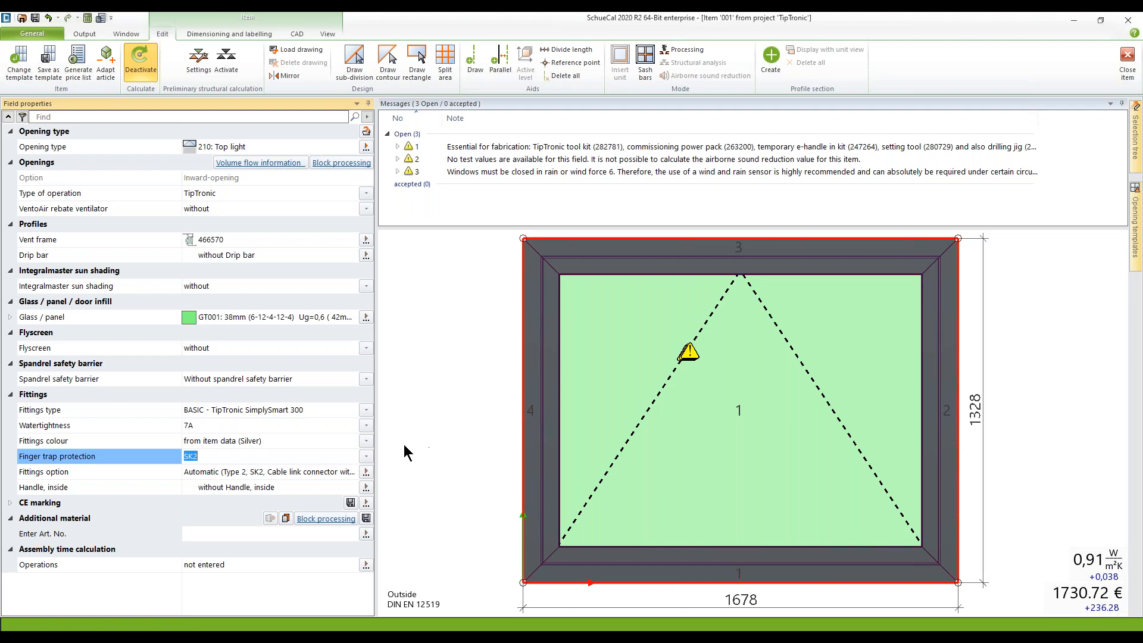
- Set the inside handle to the stainless steel rocker switch 262875 from the additional colours group
left_click(278, 487)
mouse_move(642, 438)
left_click(366, 488)
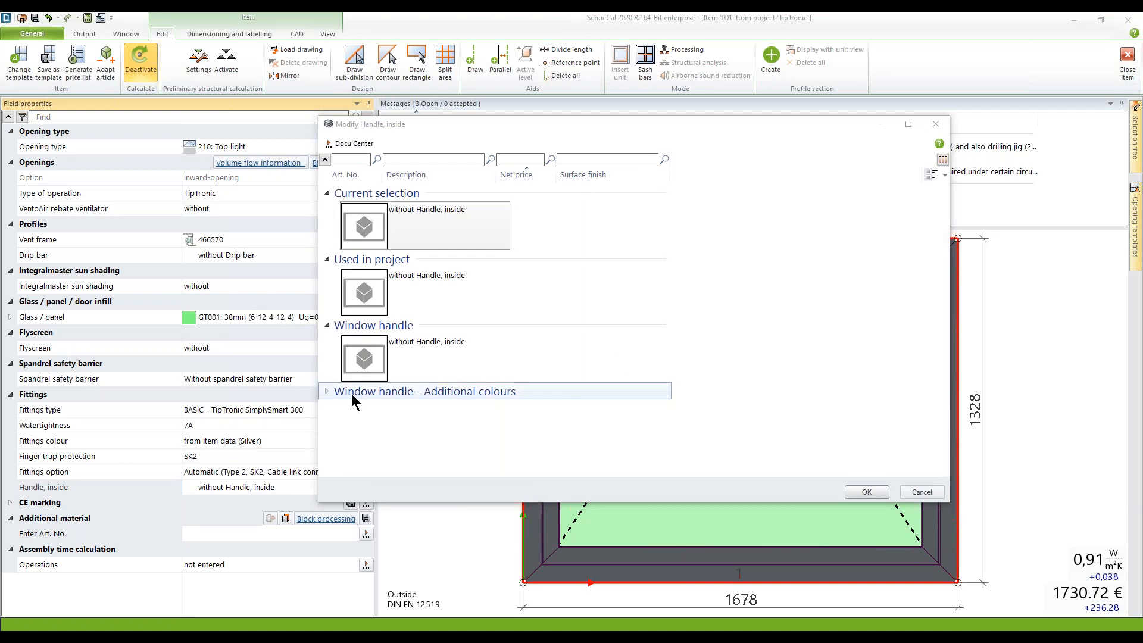
left_click(325, 391)
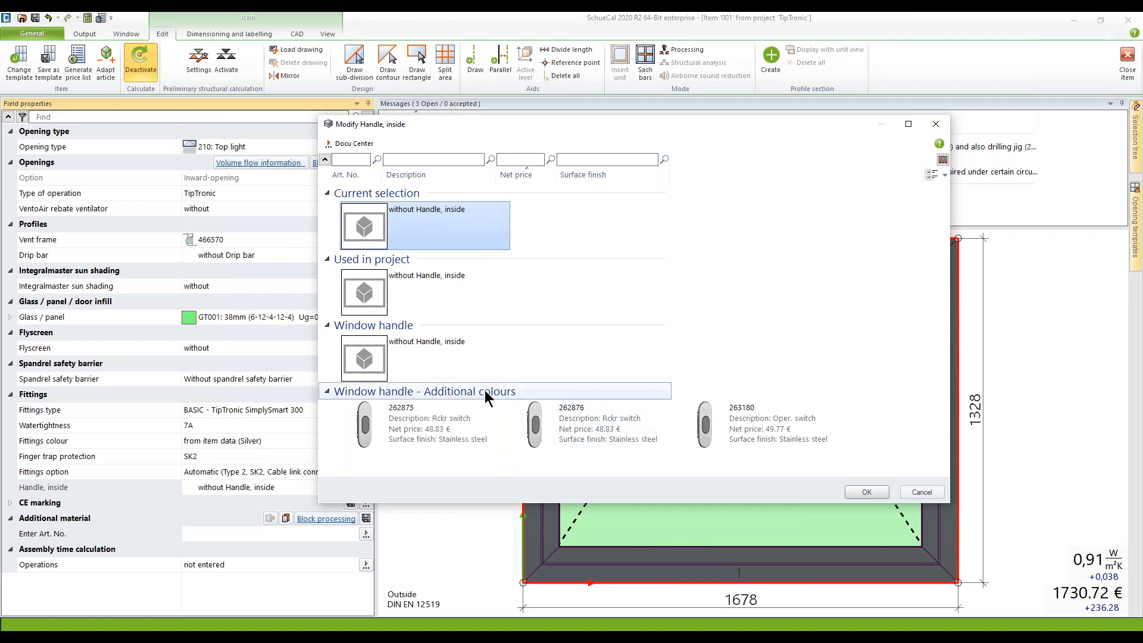
left_click(438, 435)
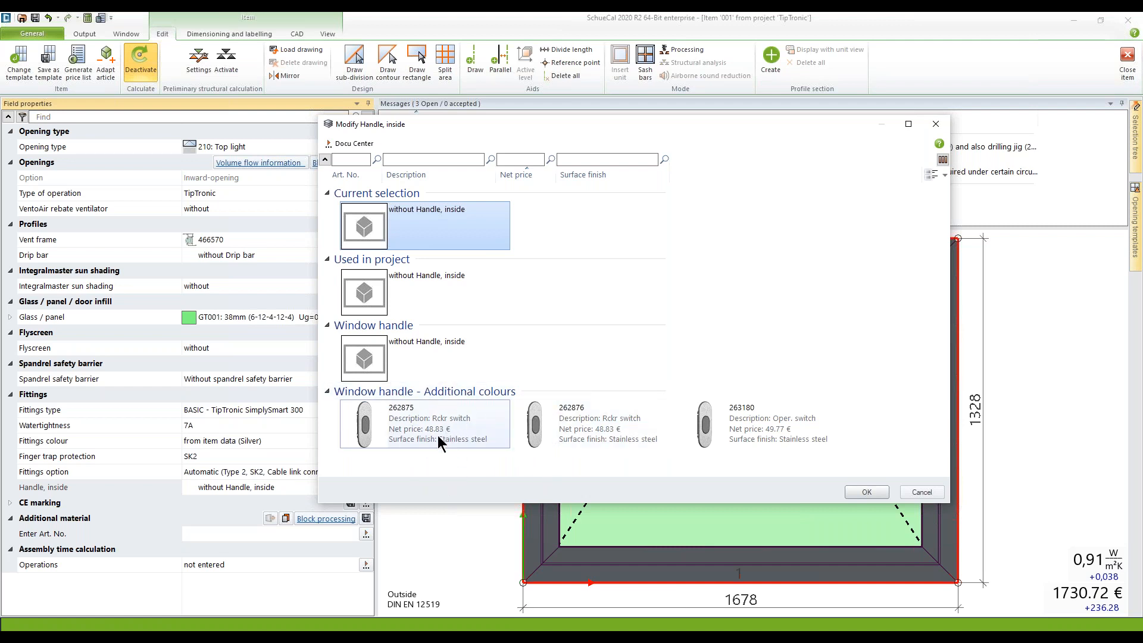
left_click(438, 435)
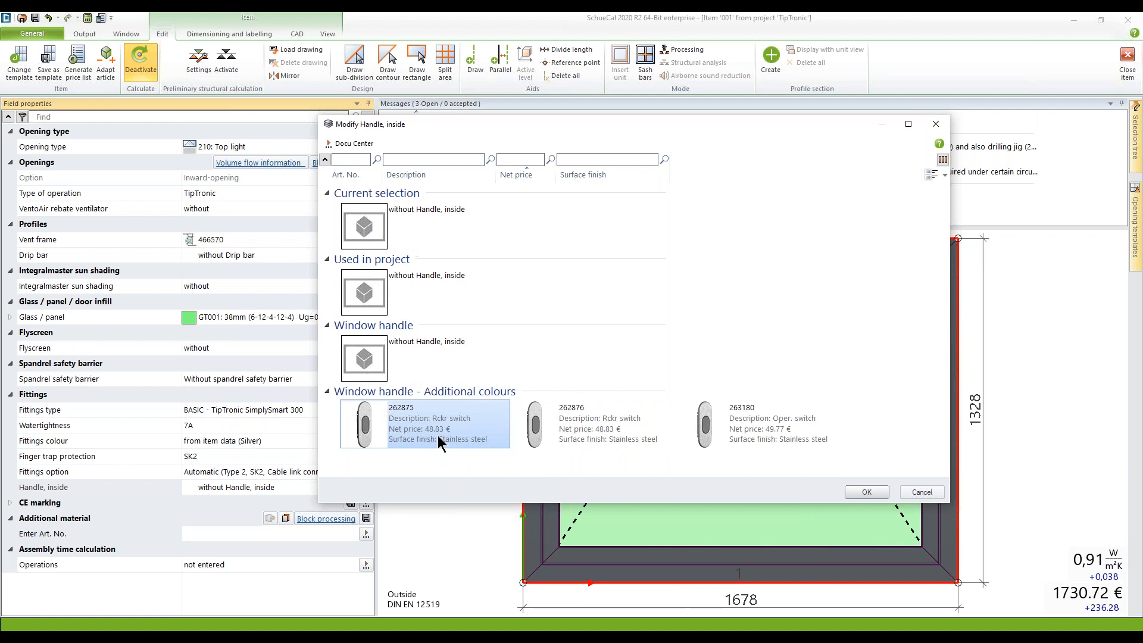
left_click(858, 491)
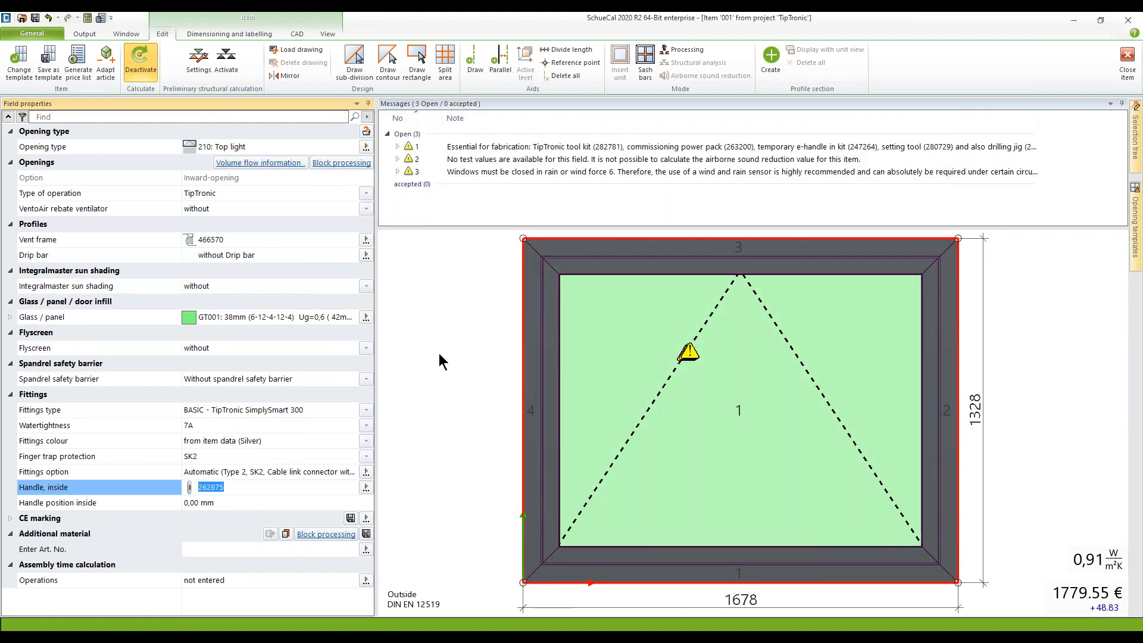
- Examine the inside handle position setting and the open messages for the item
left_click(252, 501)
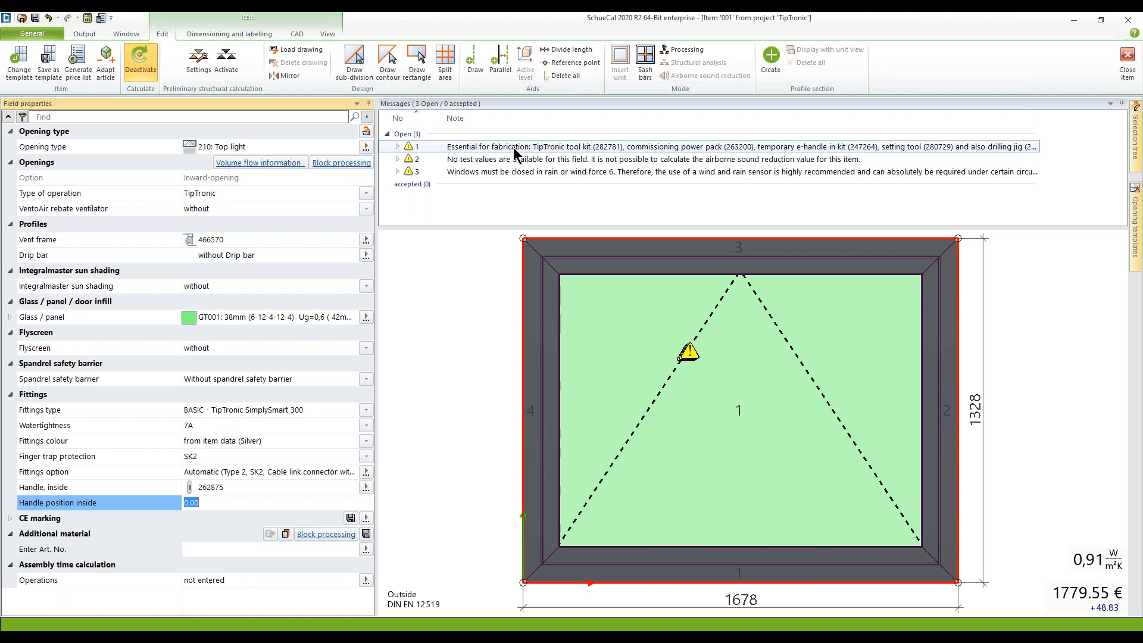
key("ctrl")
key("ctrl")
key("ctrl")
key("ctrl")
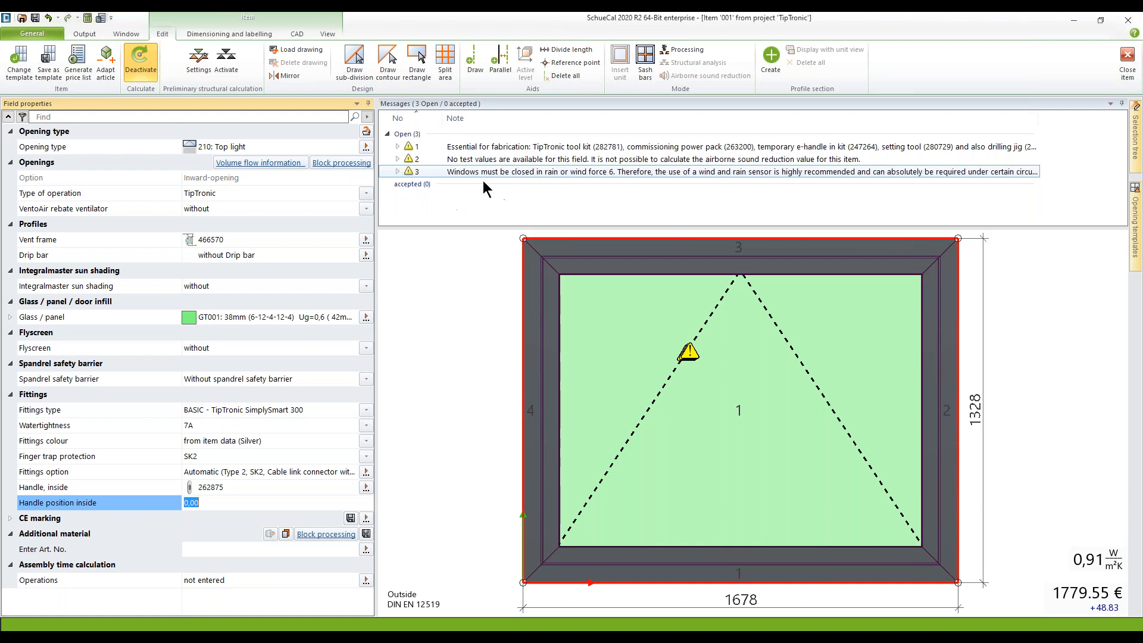
- Deselect the field and close item 001 to return to the project overview
left_click(478, 328)
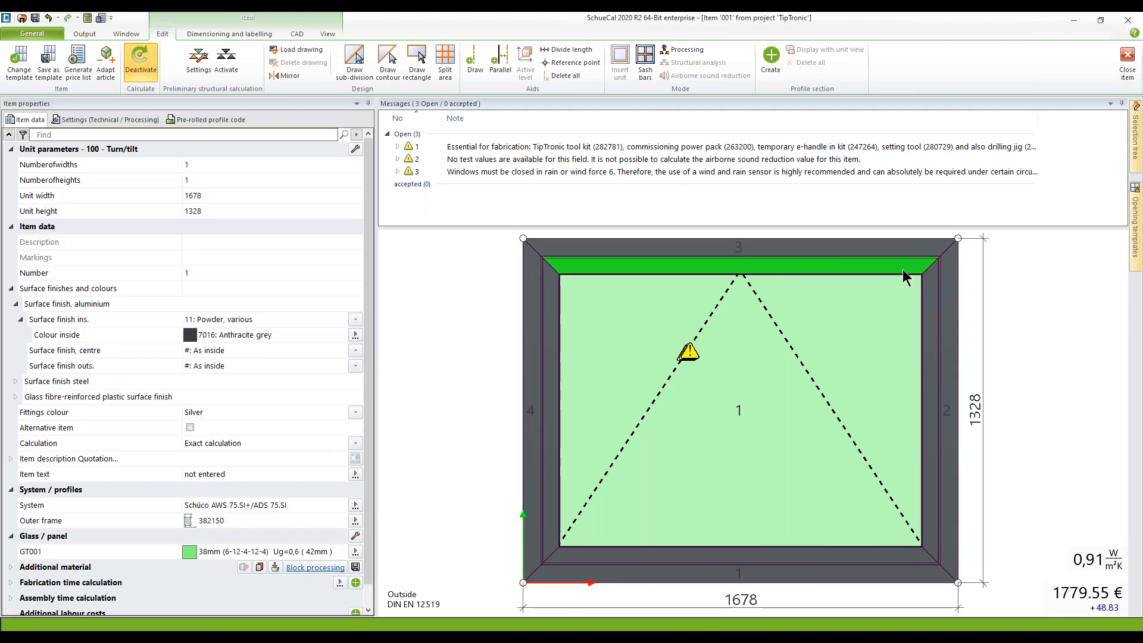
left_click(1131, 60)
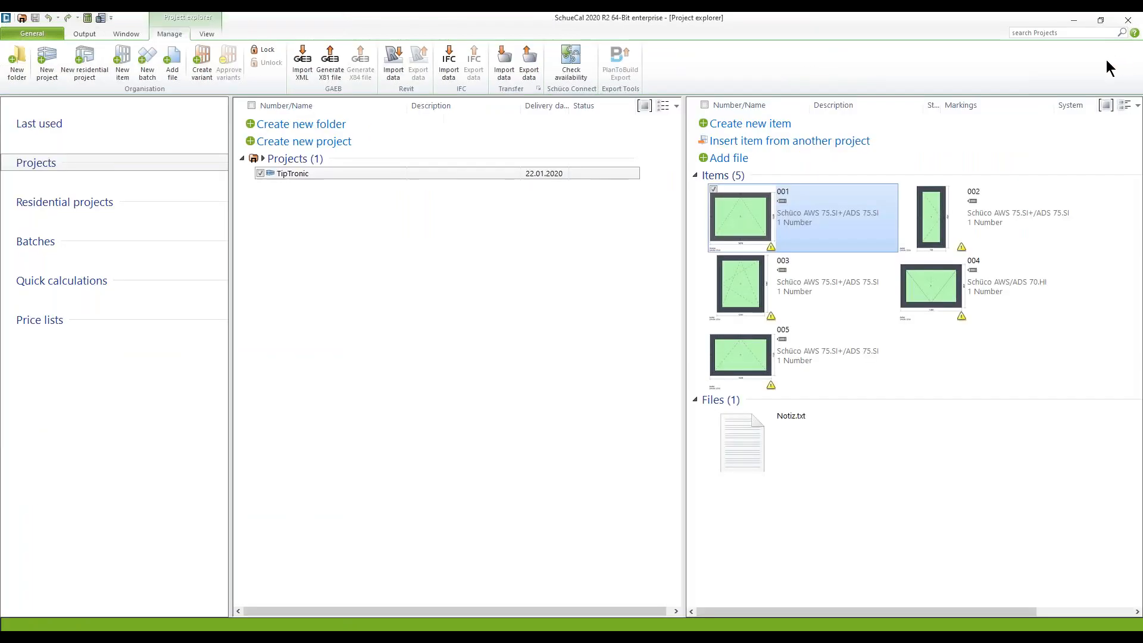
- Open item 002 and select its side-hung field to show the field properties
key("ctrl")
key("ctrl")
key("ctrl")
key("ctrl")
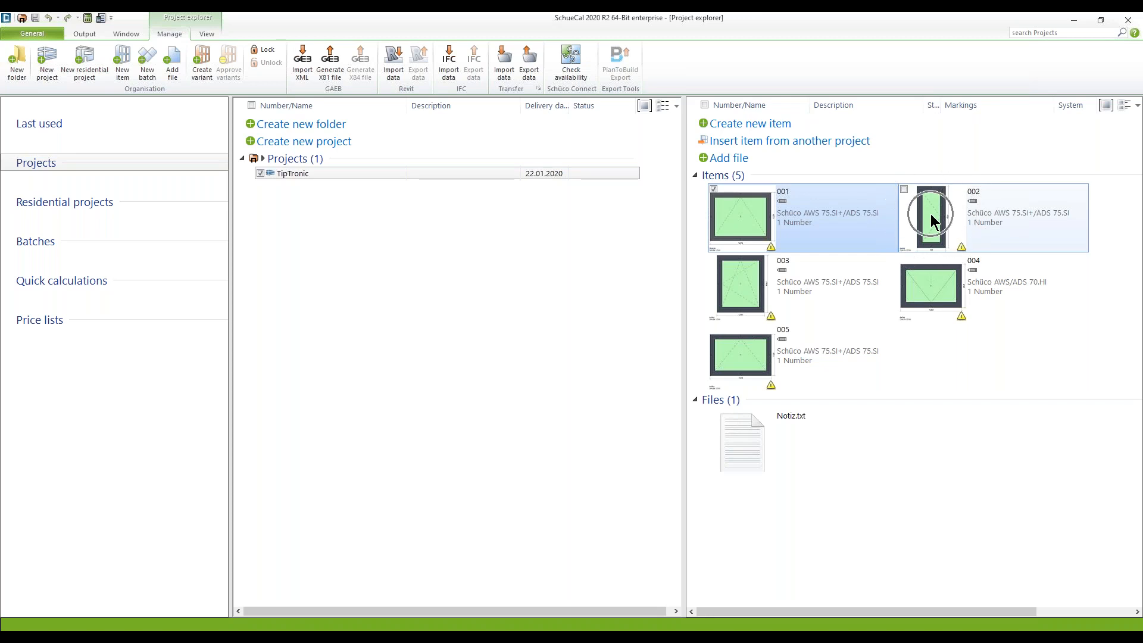
double_click(932, 223)
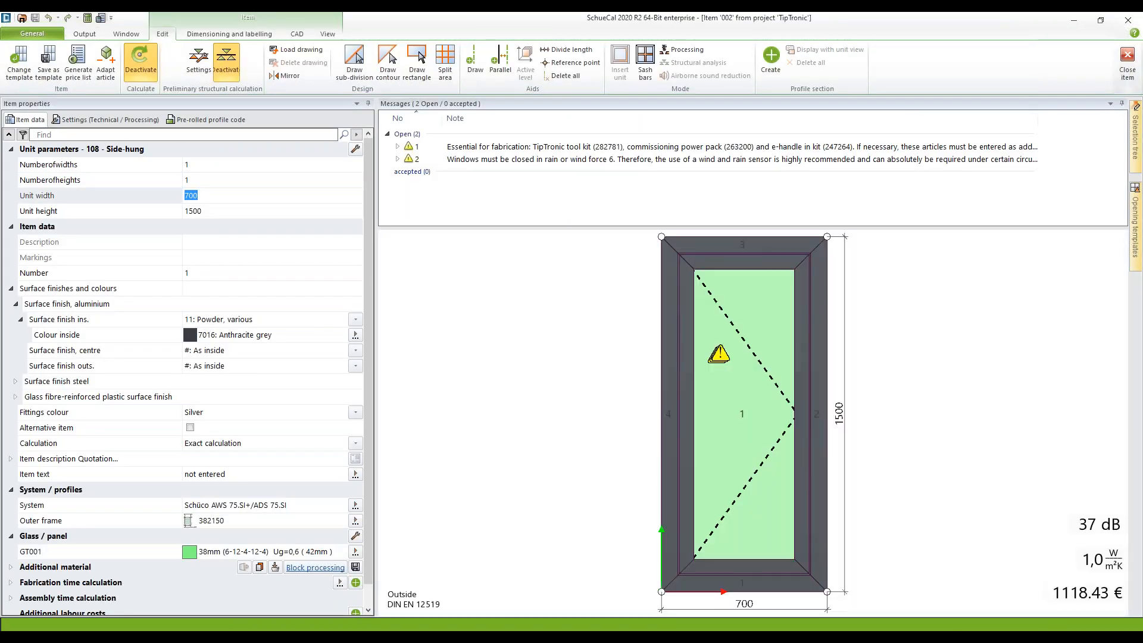
left_click(708, 360)
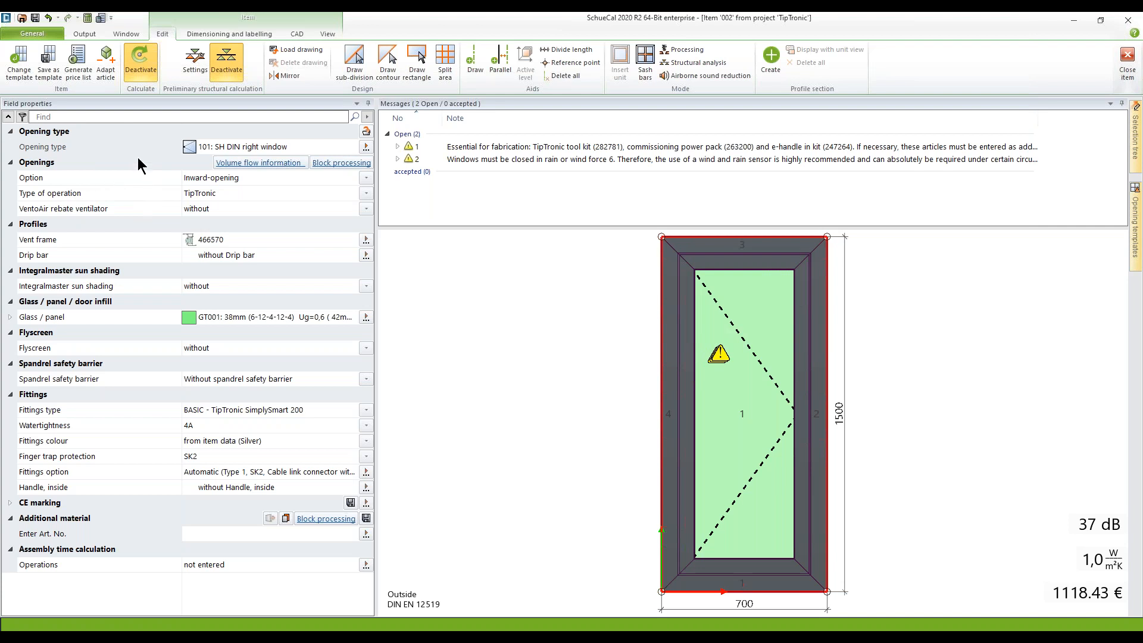
- Examine the fittings types offered for the side-hung window, keeping BASIC - TipTronic SimplySmart 200
left_click(232, 192)
left_click(366, 409)
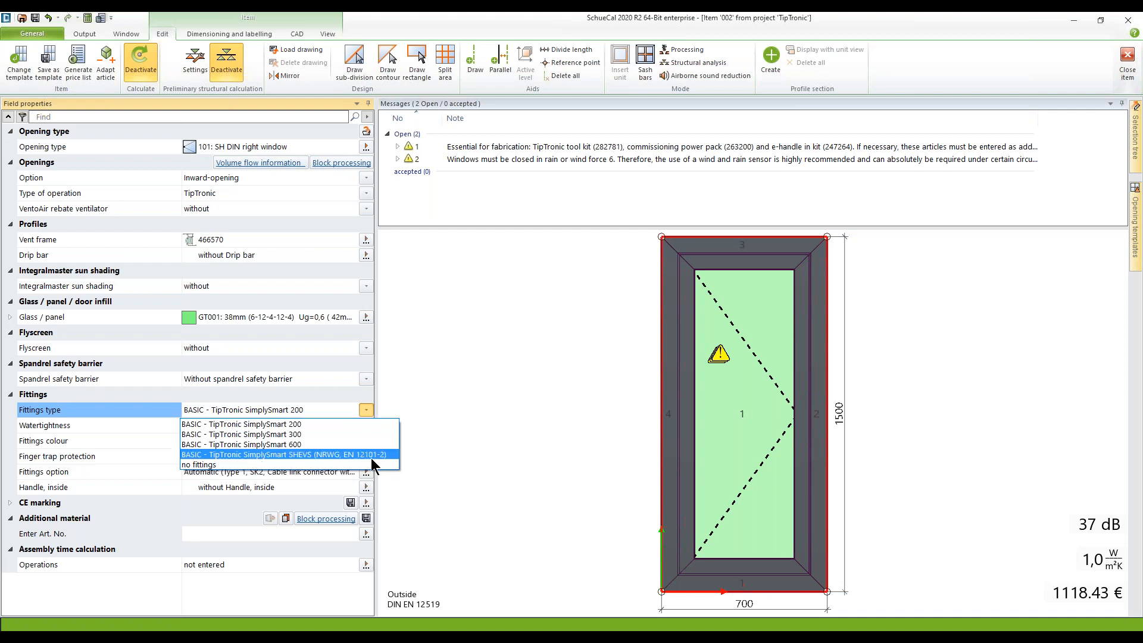
left_click(431, 441)
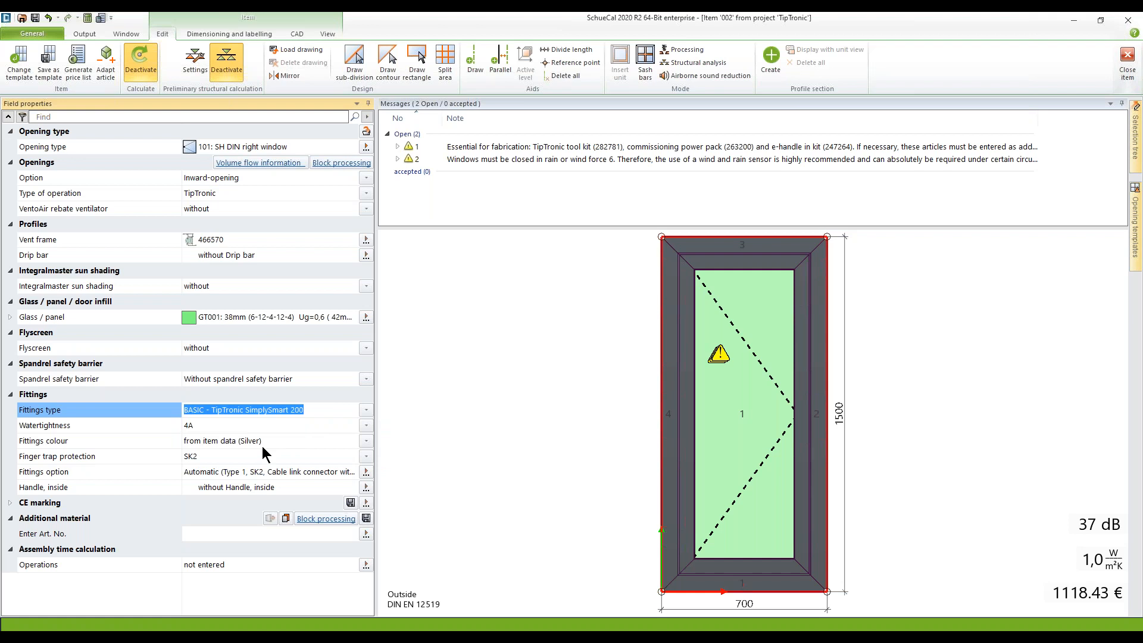
- Examine the side-hung window's valid fittings options without changing the selection, and close item 002
left_click(369, 472)
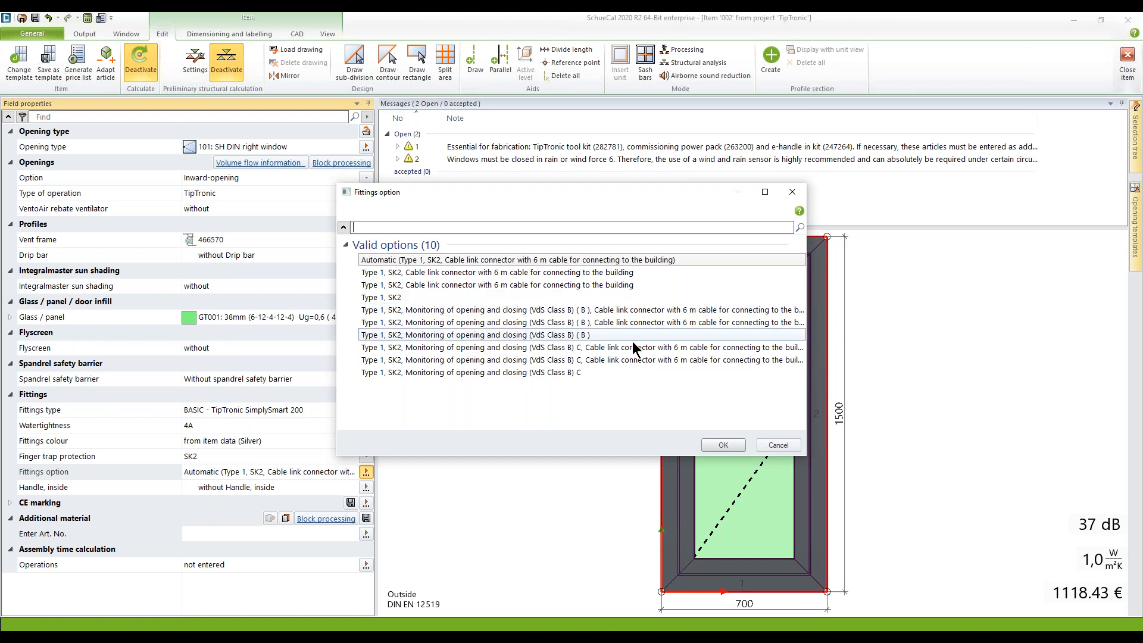
left_click(554, 524)
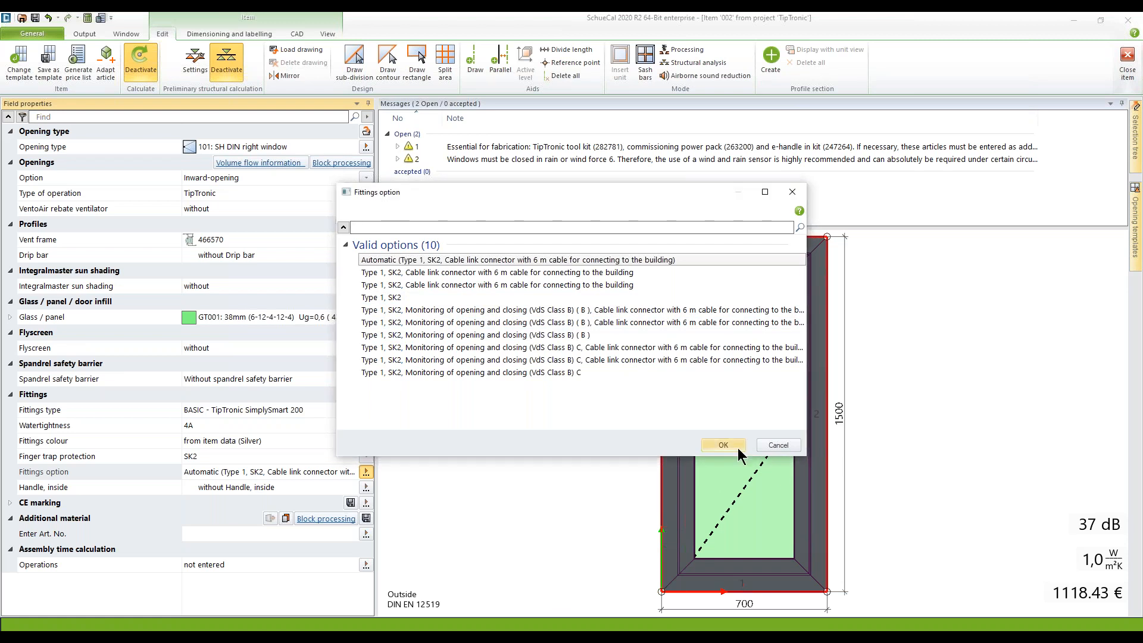
left_click(775, 445)
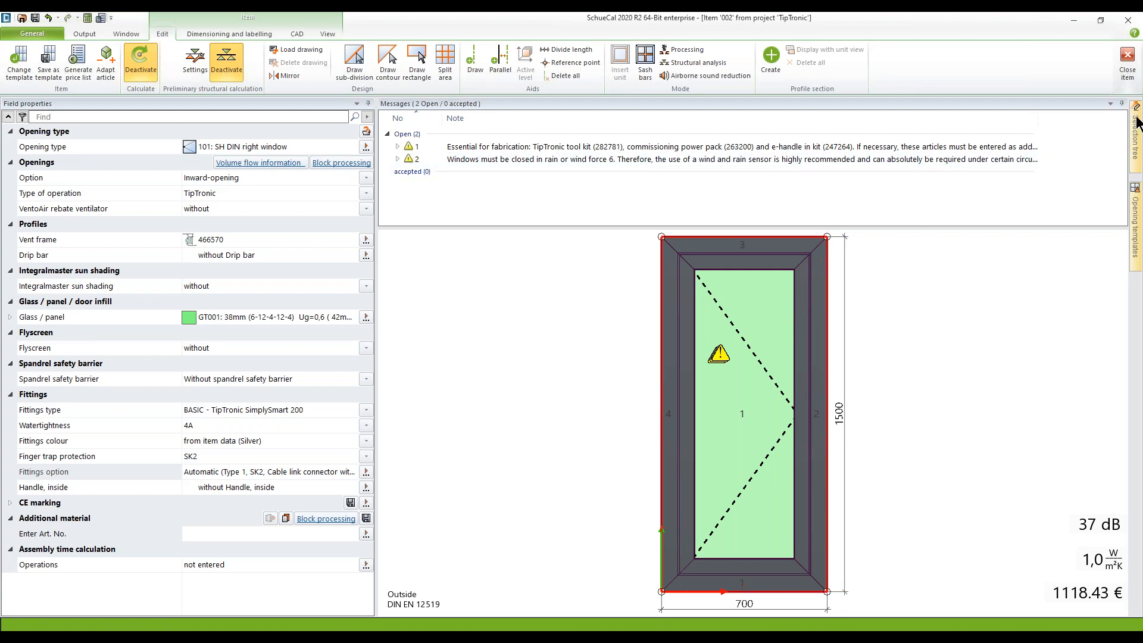
left_click(1128, 64)
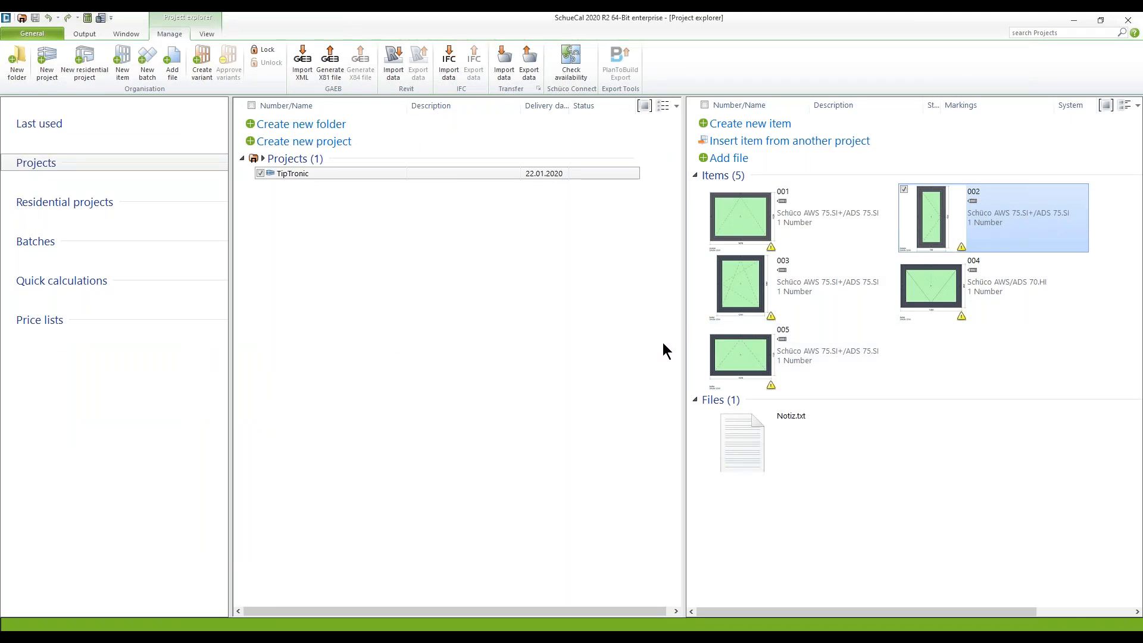
- Open item 003, select its turn/tilt field and examine the available fittings types, keeping BASIC - TipTronic SimplySmart 250
left_click(766, 282)
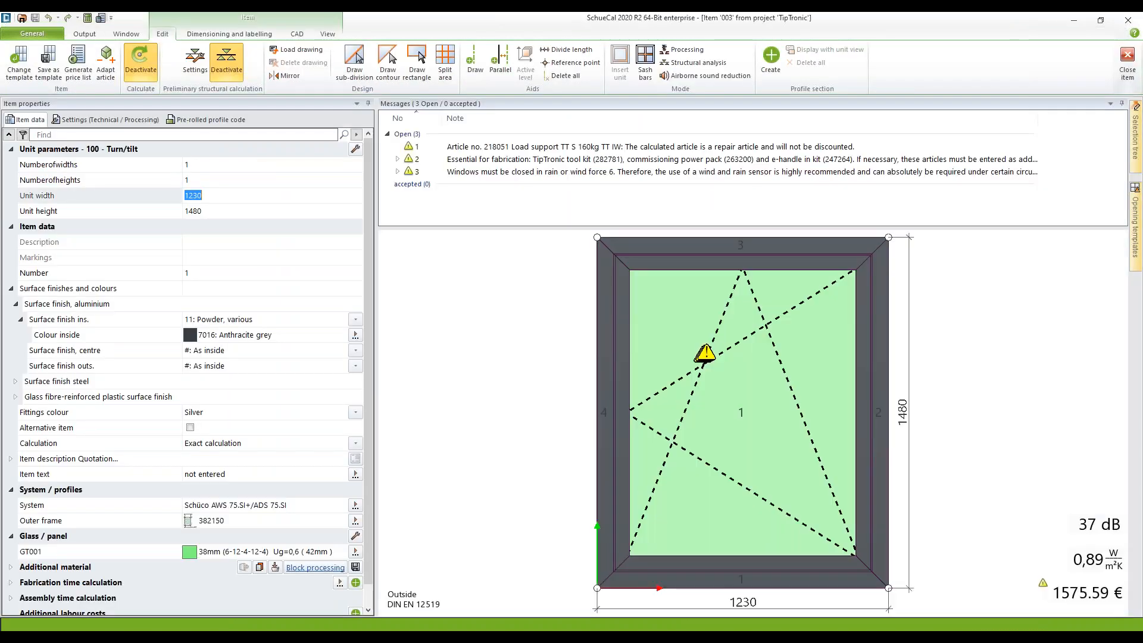
left_click(691, 312)
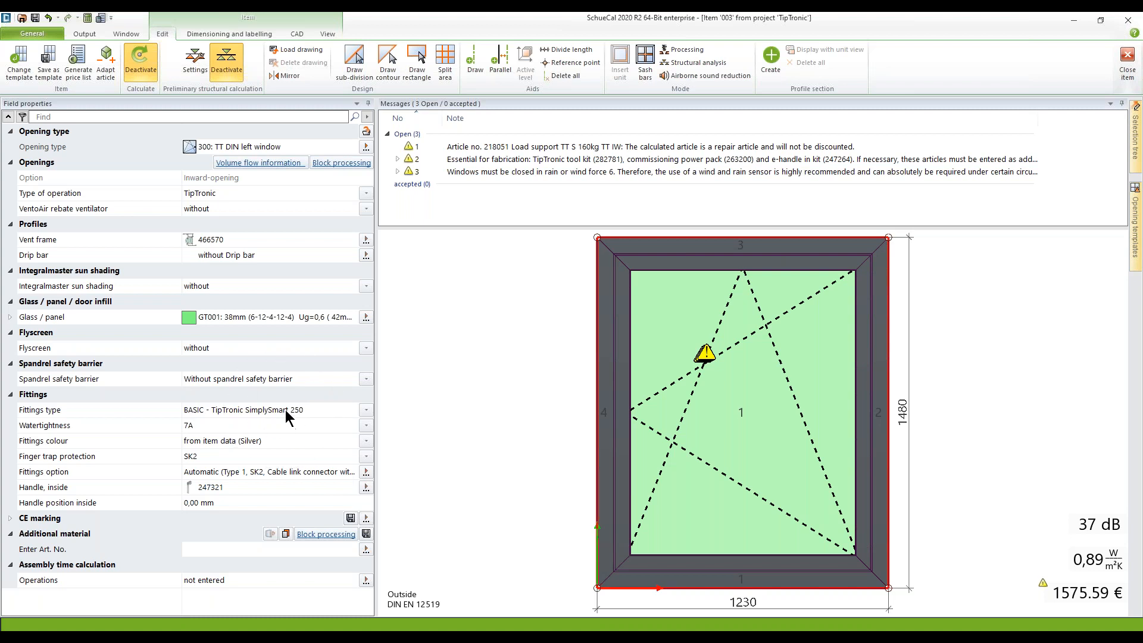
left_click(365, 410)
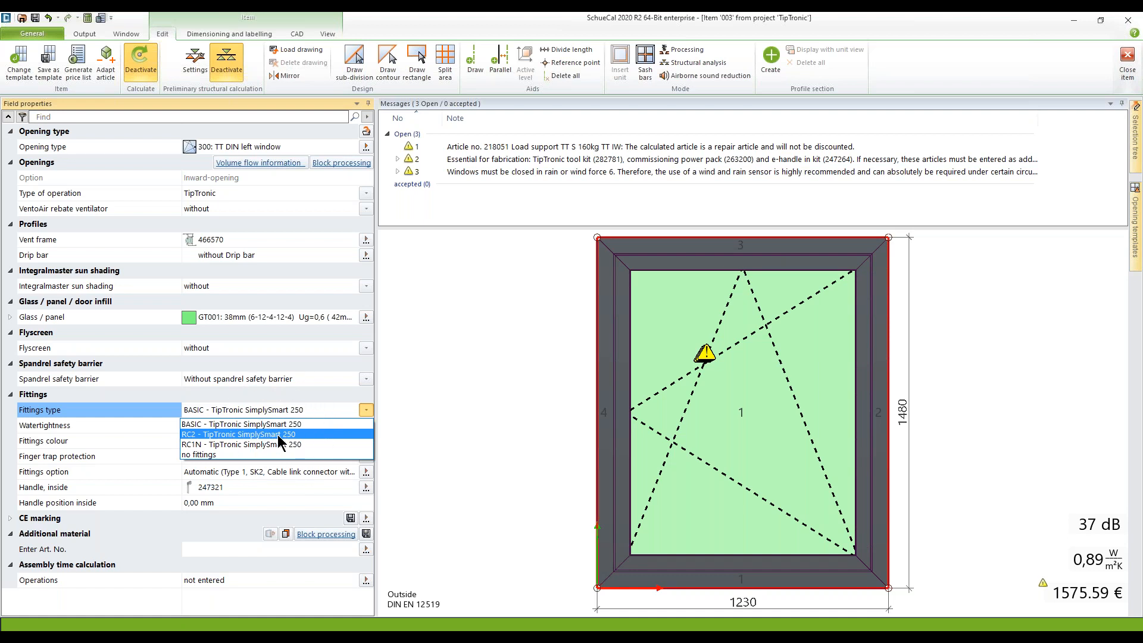
left_click(448, 416)
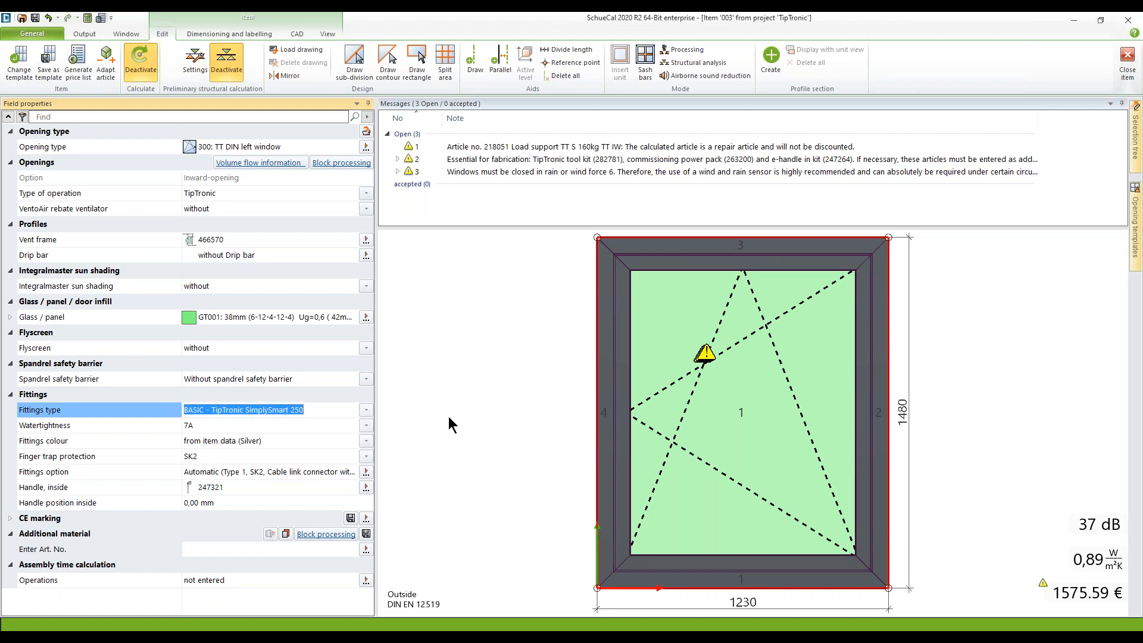
- Check the turn/tilt window's finger trap protection and fittings options without changing either setting
left_click(366, 456)
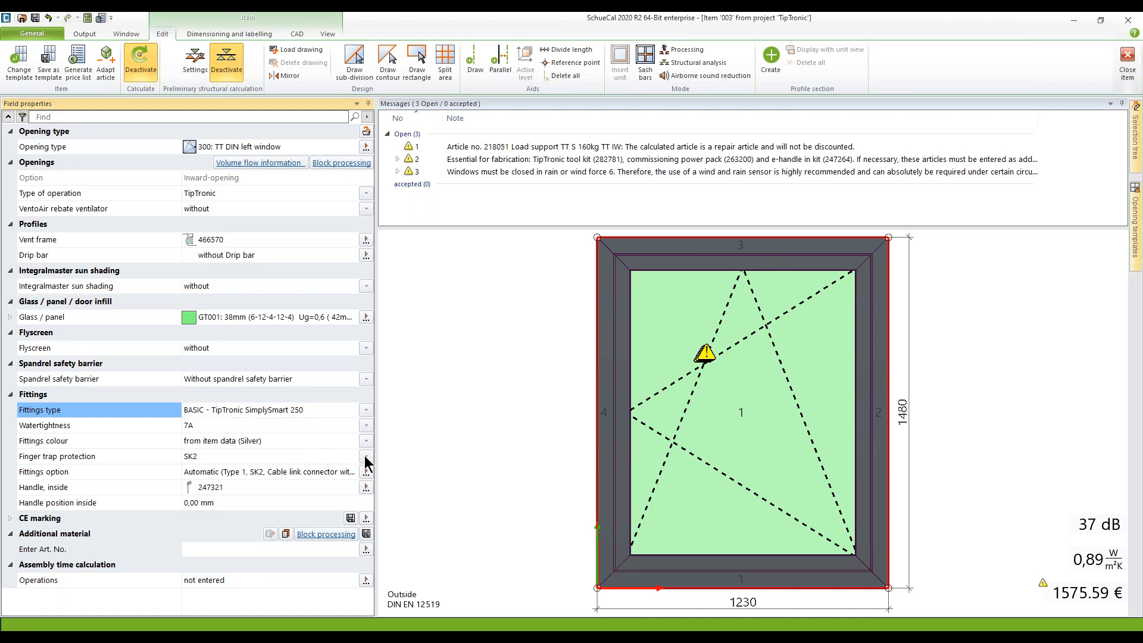
left_click(426, 429)
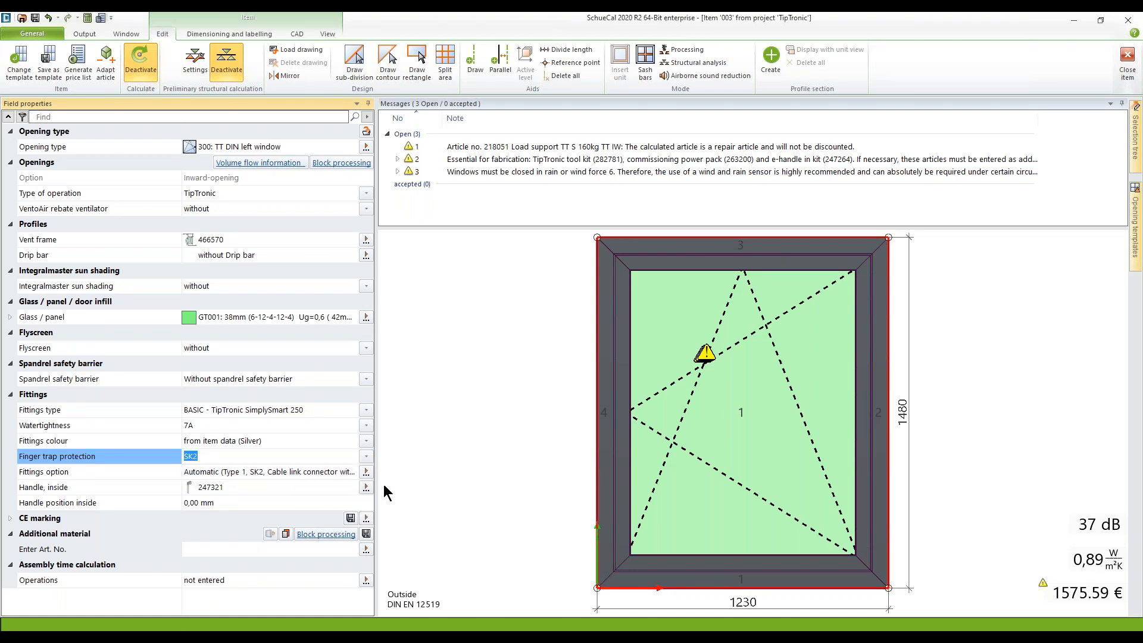
left_click(366, 472)
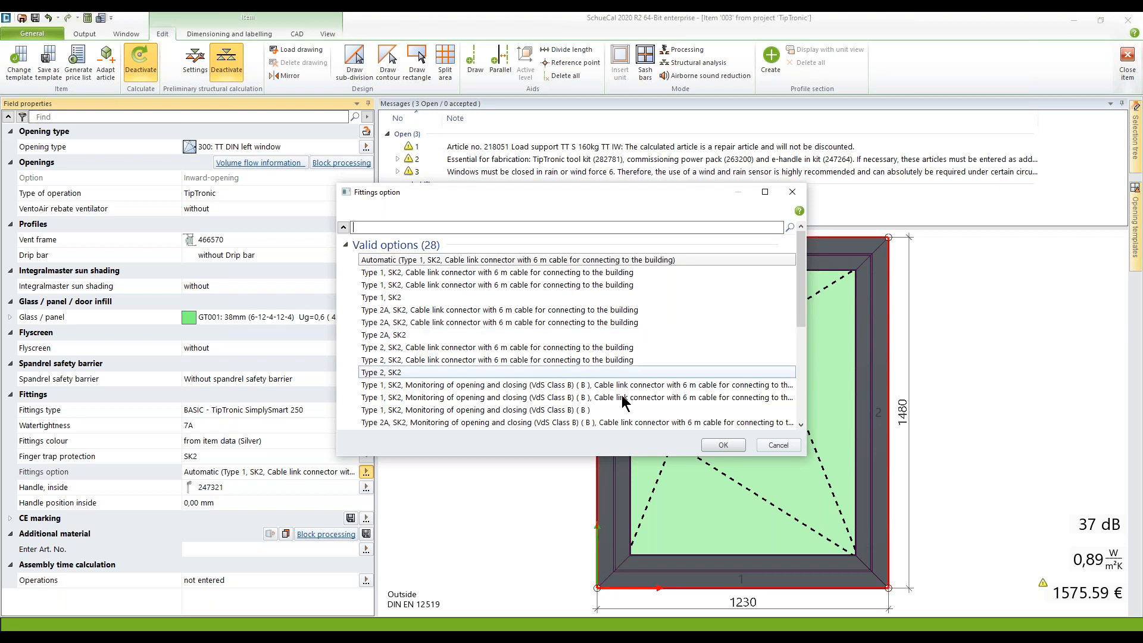
left_click(779, 445)
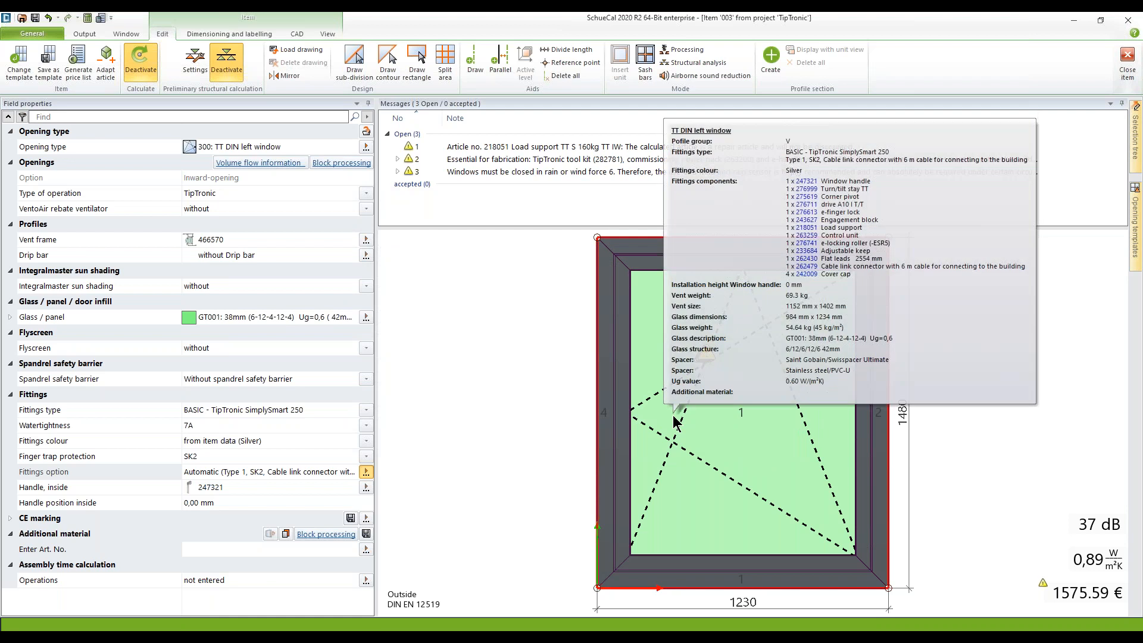
- Examine the details of inside handle 247321, keep it selected for the turn/tilt window, and close item 003
left_click(365, 487)
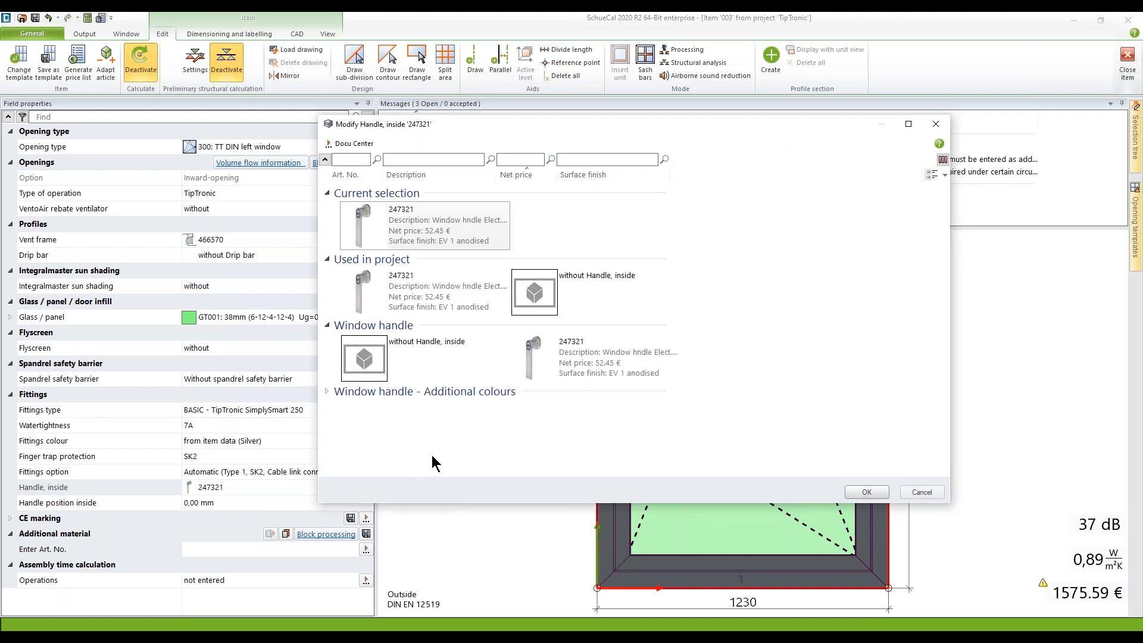
mouse_move(433, 235)
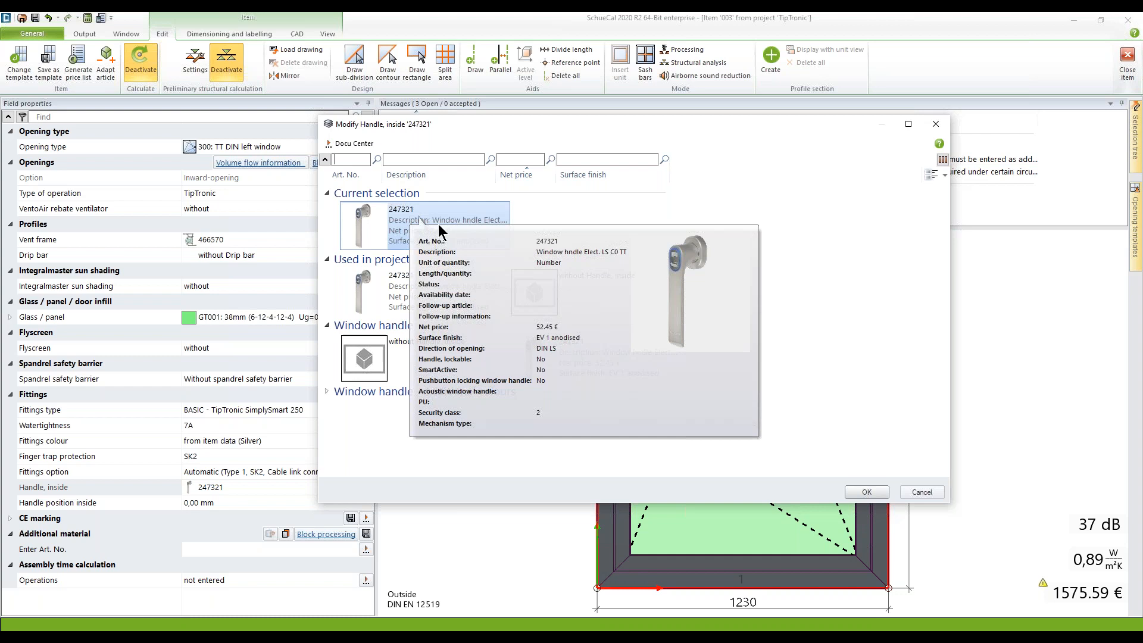
left_click(869, 493)
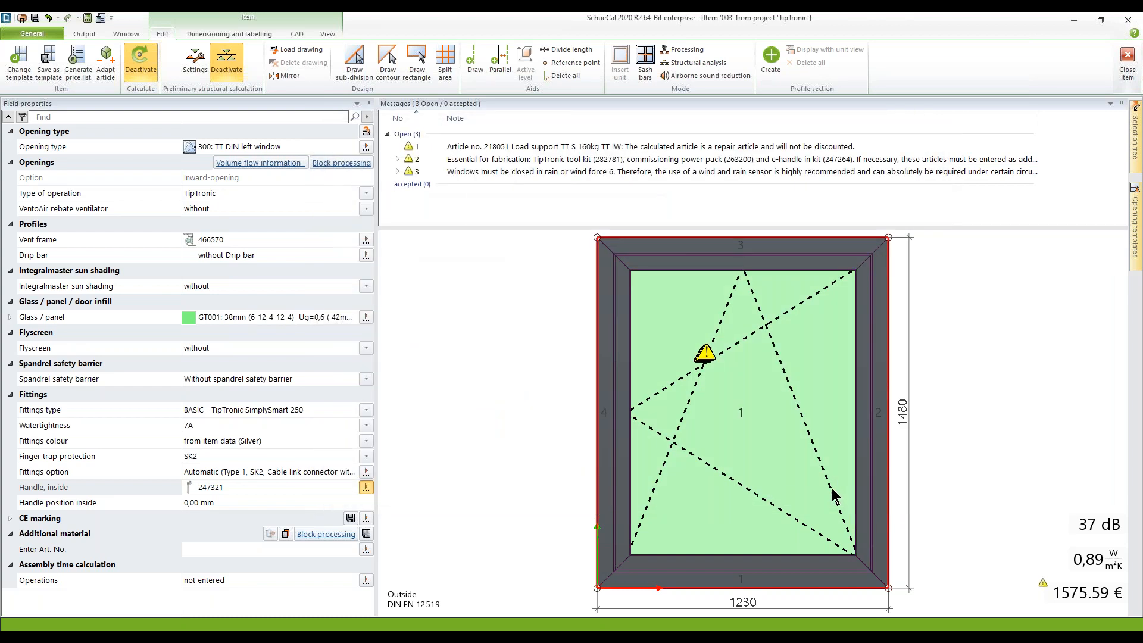
mouse_move(832, 494)
left_click(1128, 61)
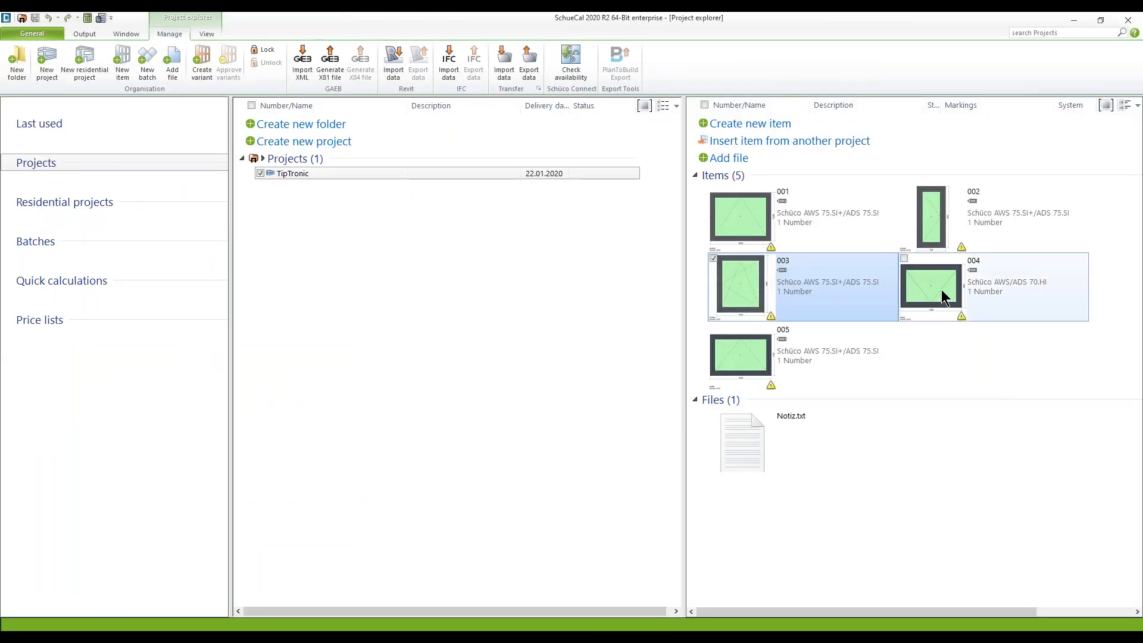
- Open item 004 and select its projected top hung field to show the field properties
left_click(941, 289)
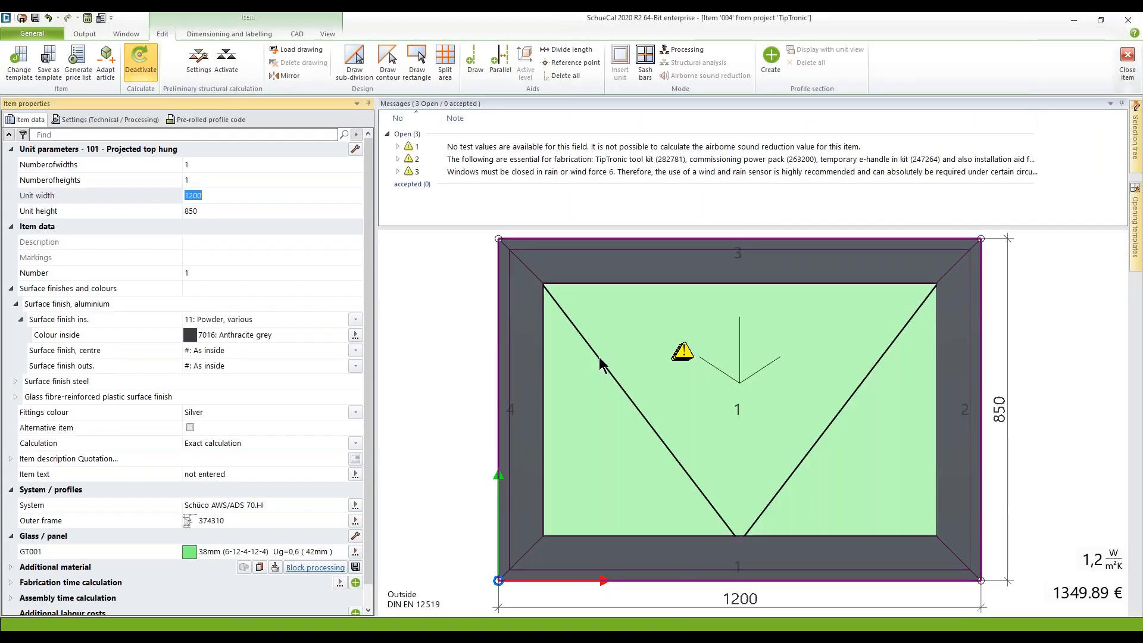
left_click(601, 363)
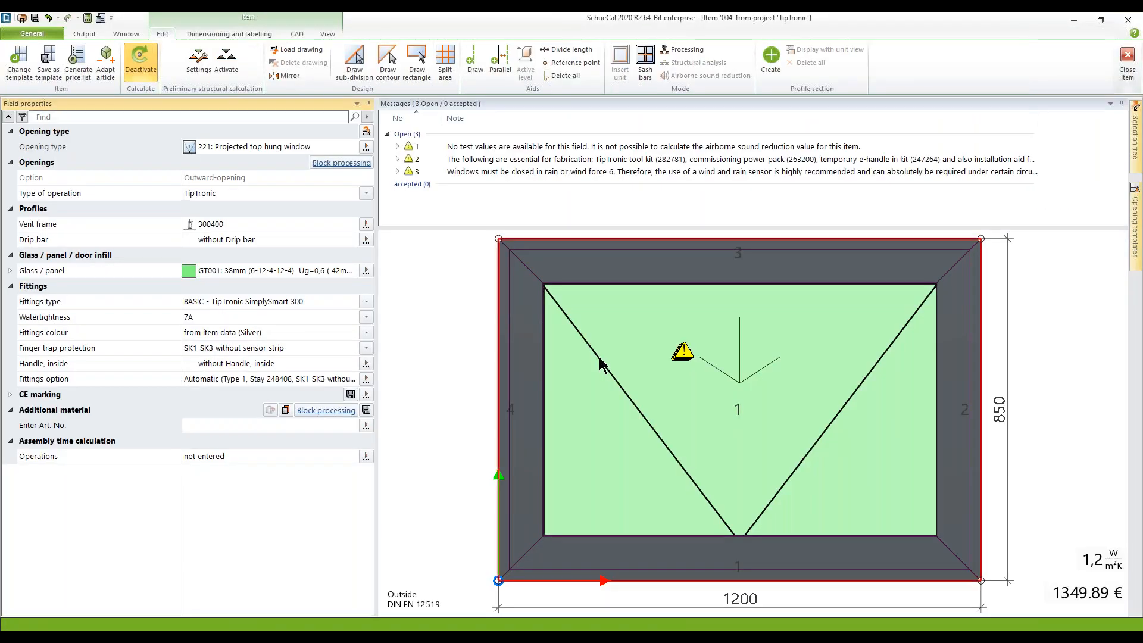
left_click(291, 148)
key("ctrl")
key("ctrl")
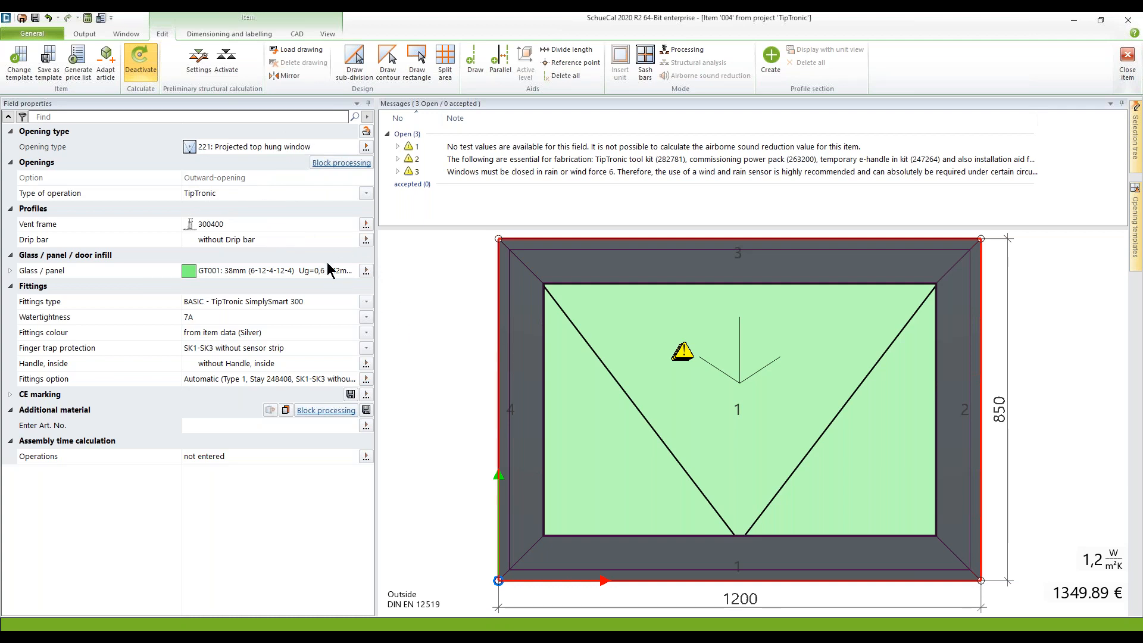
key("ctrl")
key("ctrl")
- Examine the enlarged profile section of outer frame member 4, then close the section view and deselect the profile
left_click(512, 398)
double_click(222, 499)
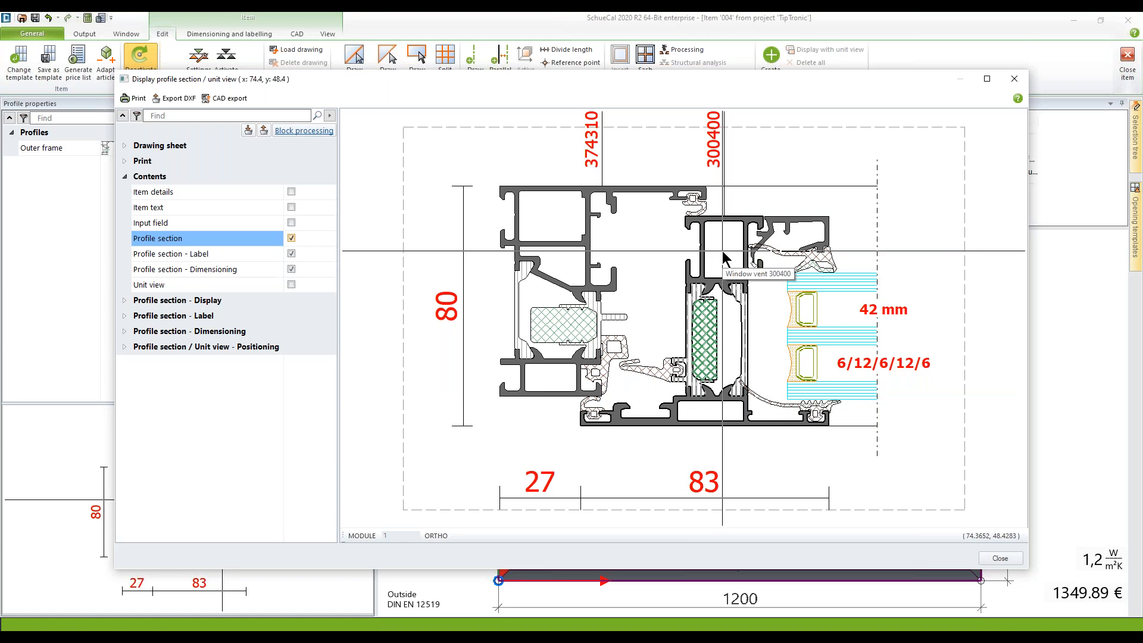
left_click(1001, 559)
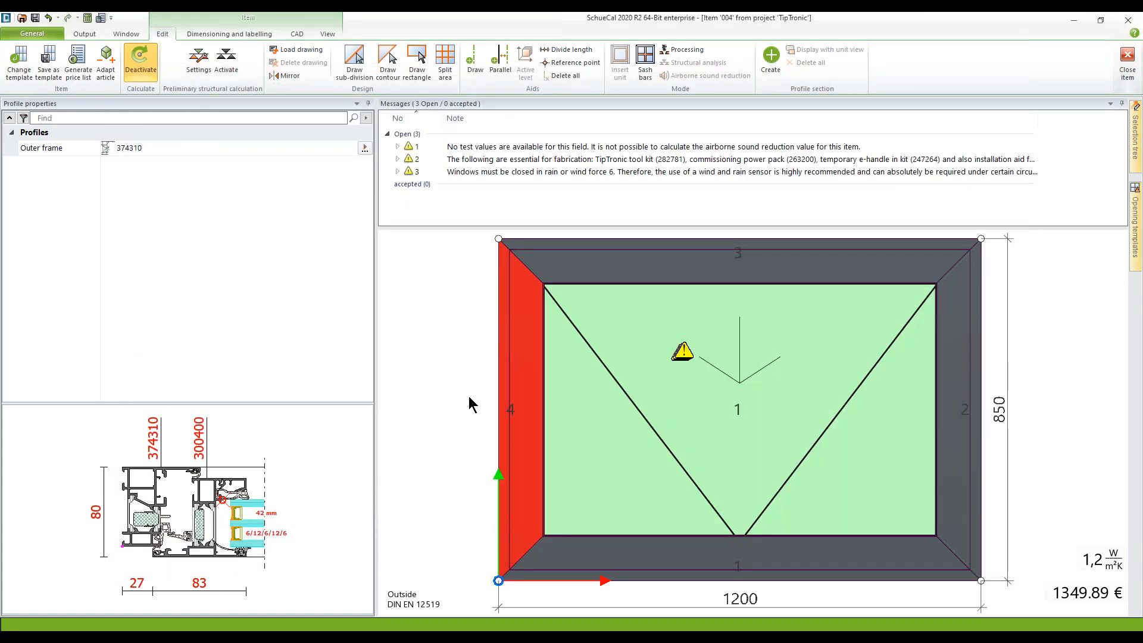
left_click(470, 404)
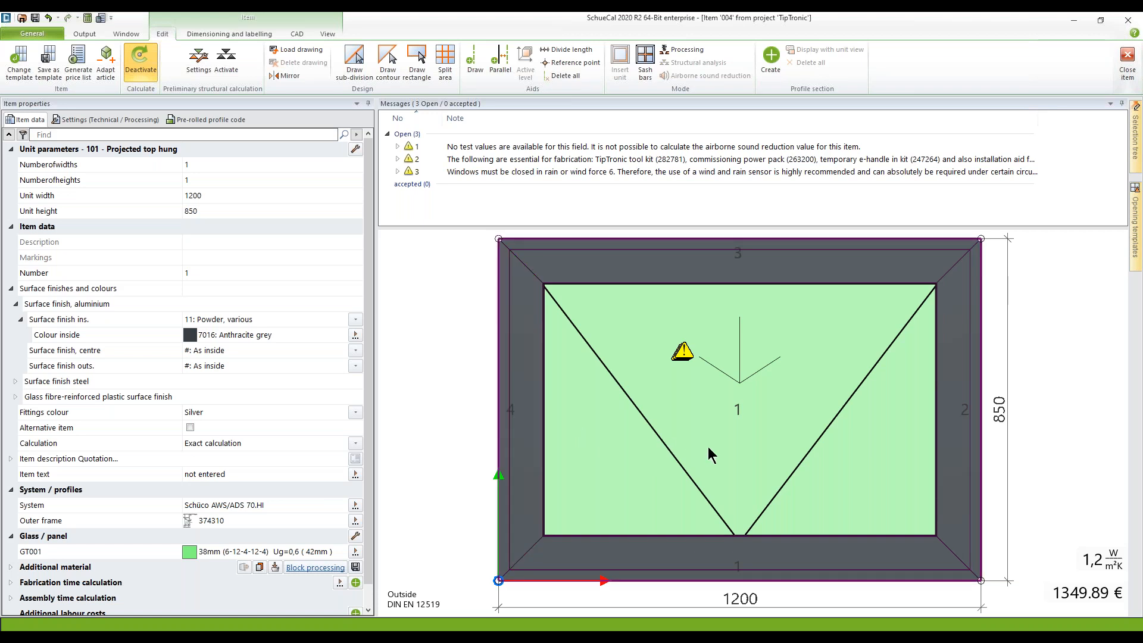
- Reselect the projected top hung field and examine its valid and invalid fittings options, keeping the automatic option
left_click(705, 423)
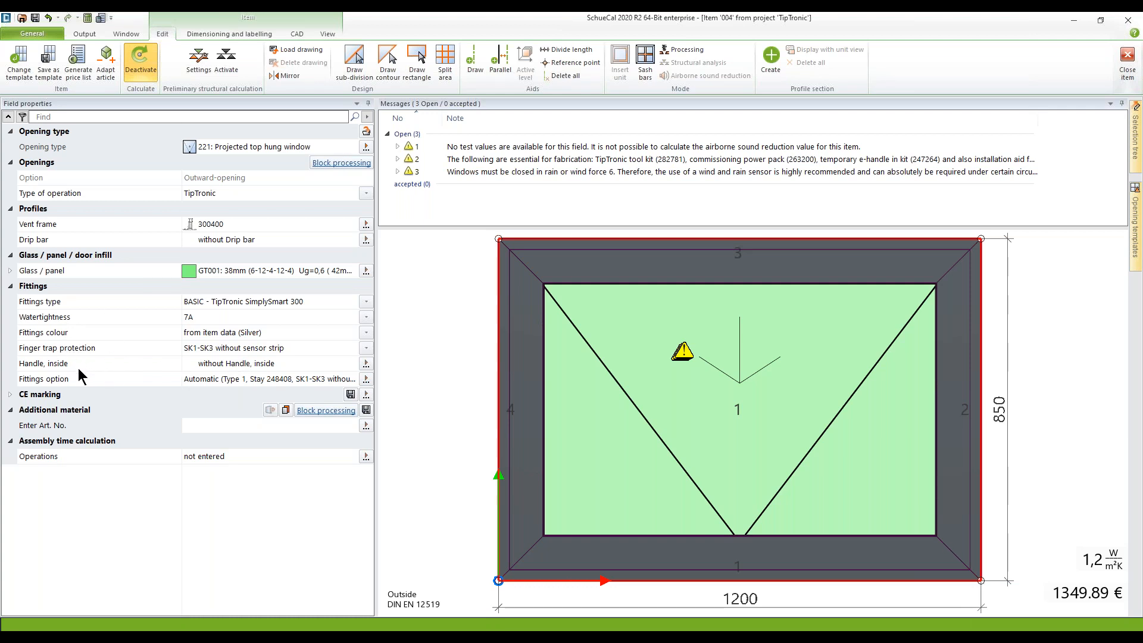
left_click(368, 379)
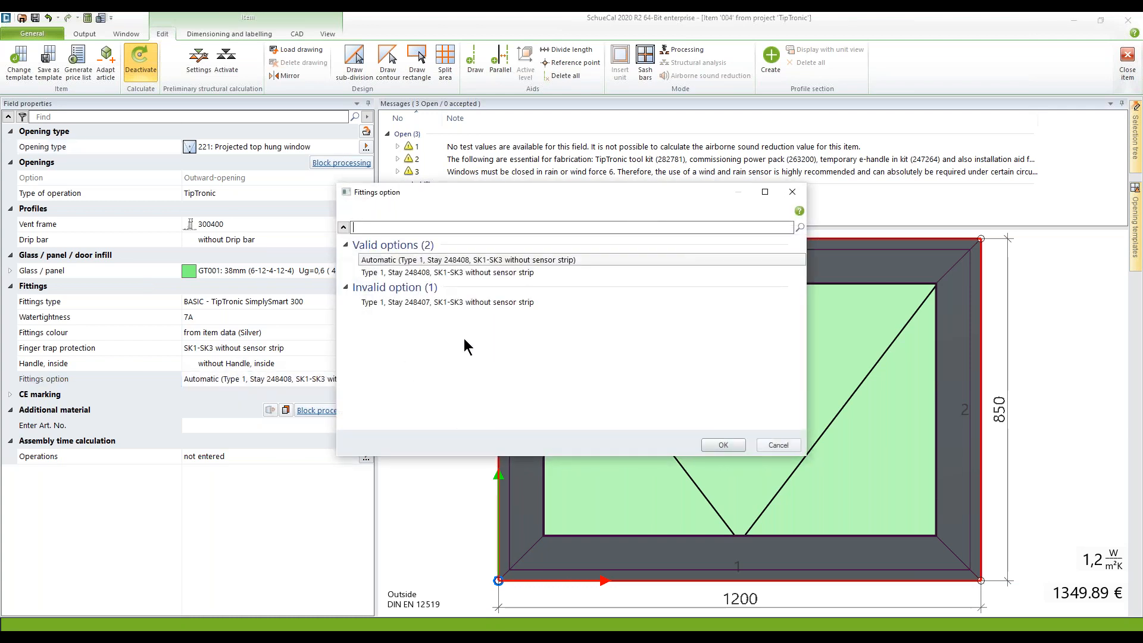
left_click(443, 273)
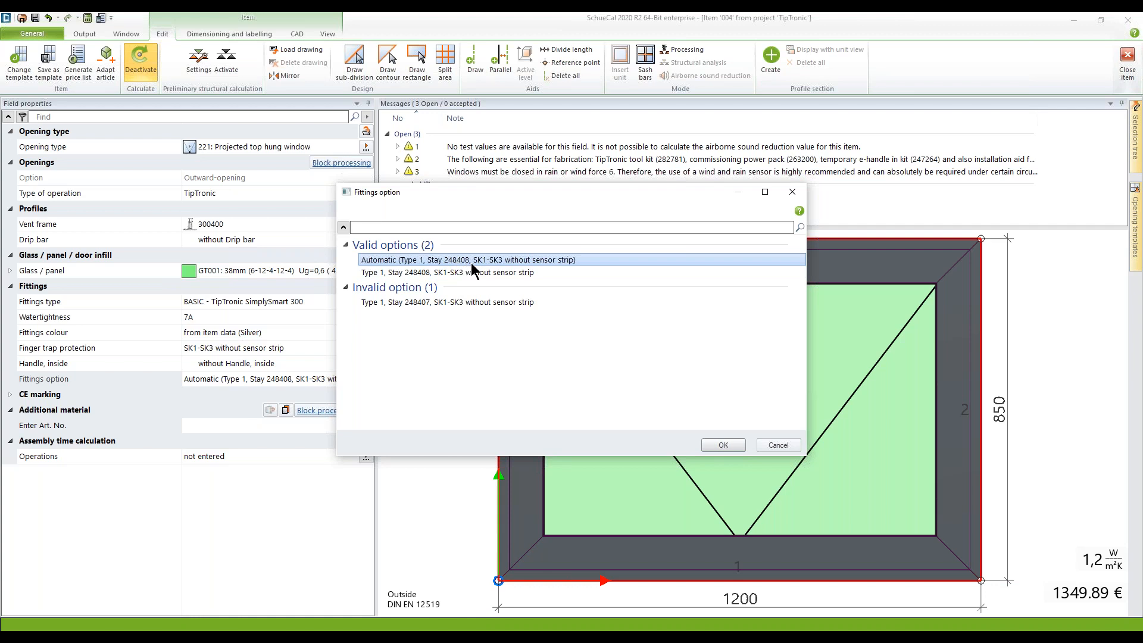
left_click(794, 450)
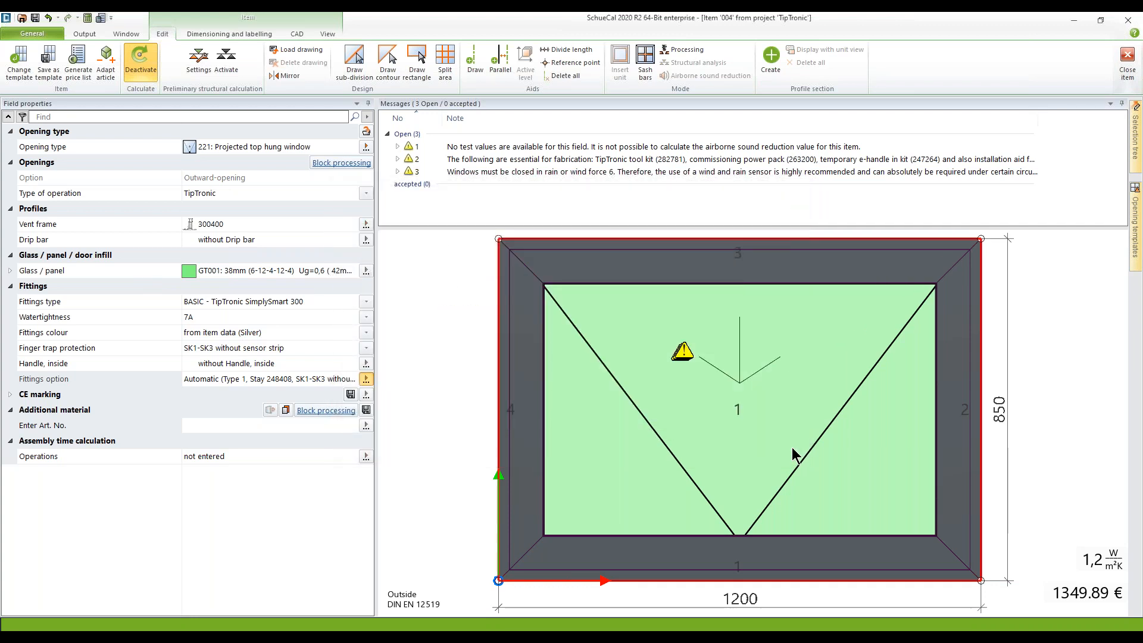
- Examine the projected top hung window's fittings components and available fittings types, keeping BASIC - TipTronic SimplySmart 300
mouse_move(725, 397)
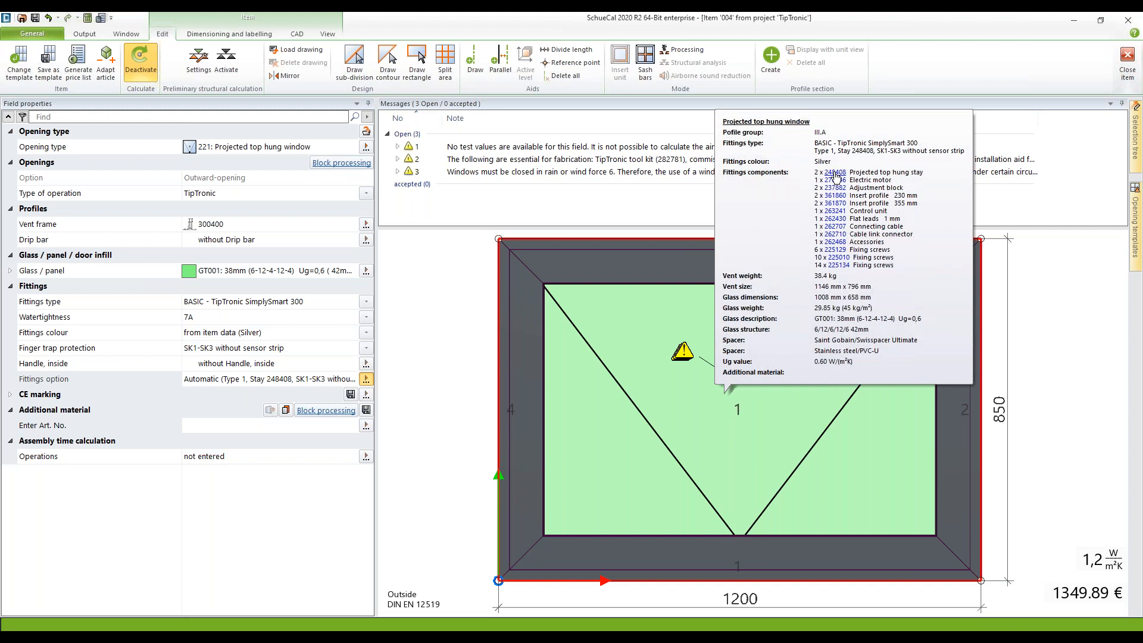
key("ctrl")
mouse_move(570, 375)
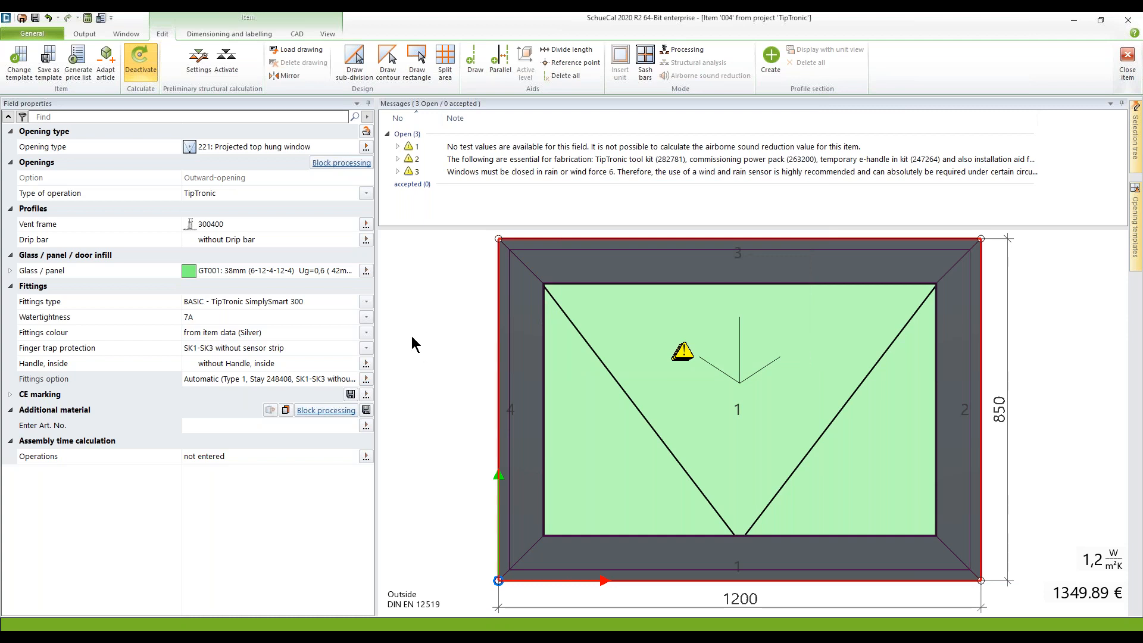
left_click(366, 301)
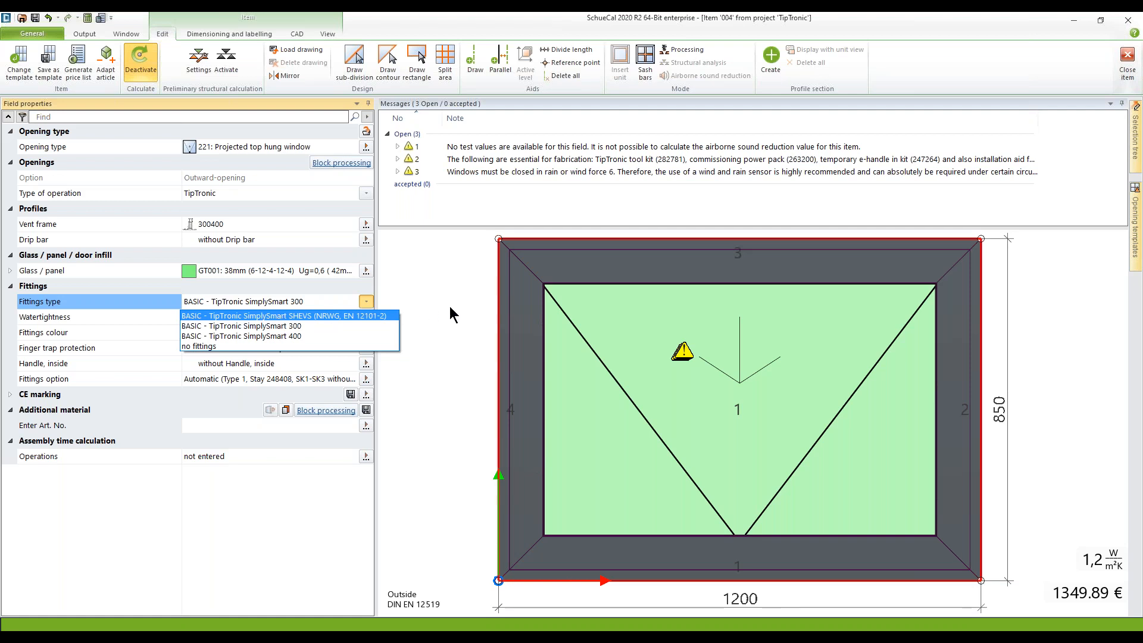
key("Escape")
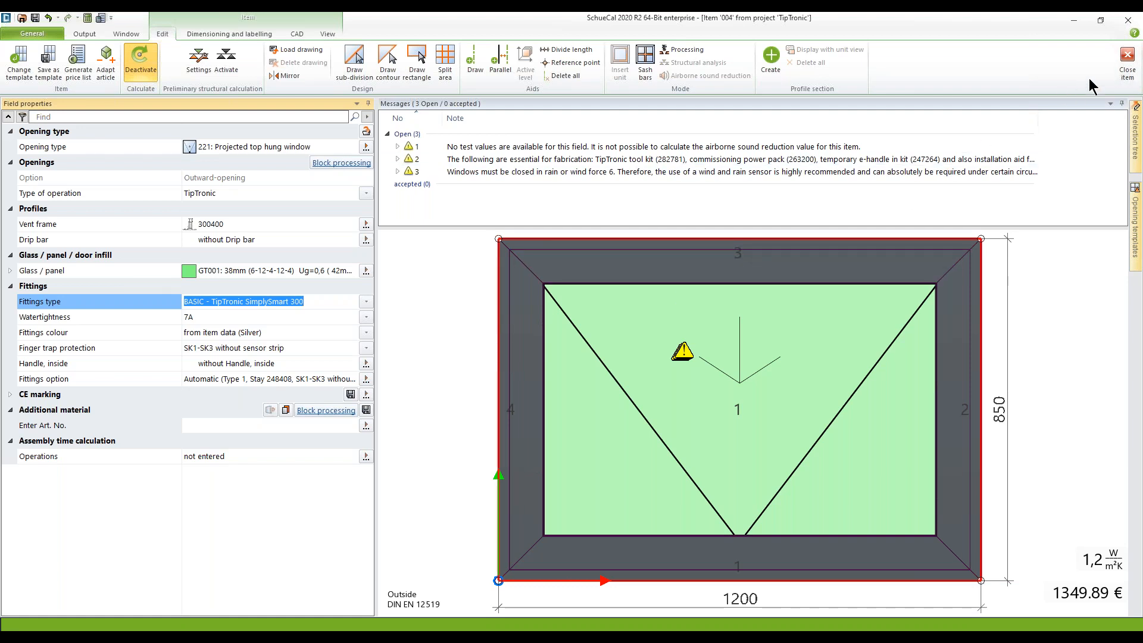
- Close item 004, open item 005 and select its SHEVS bottom-hung field to show the opening type
left_click(1127, 63)
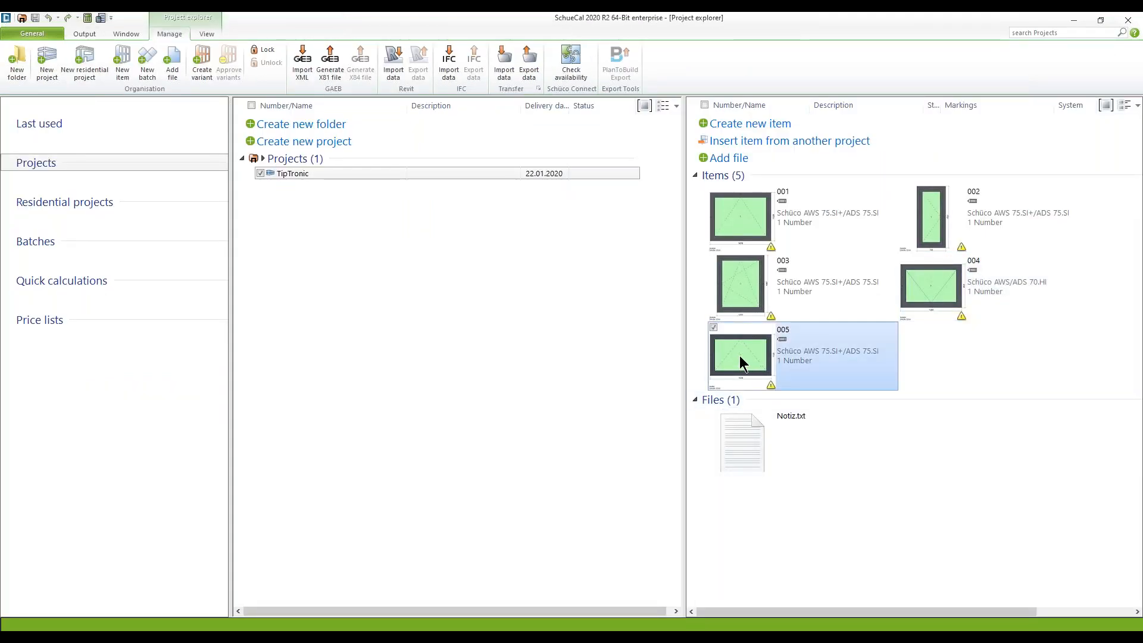
double_click(739, 355)
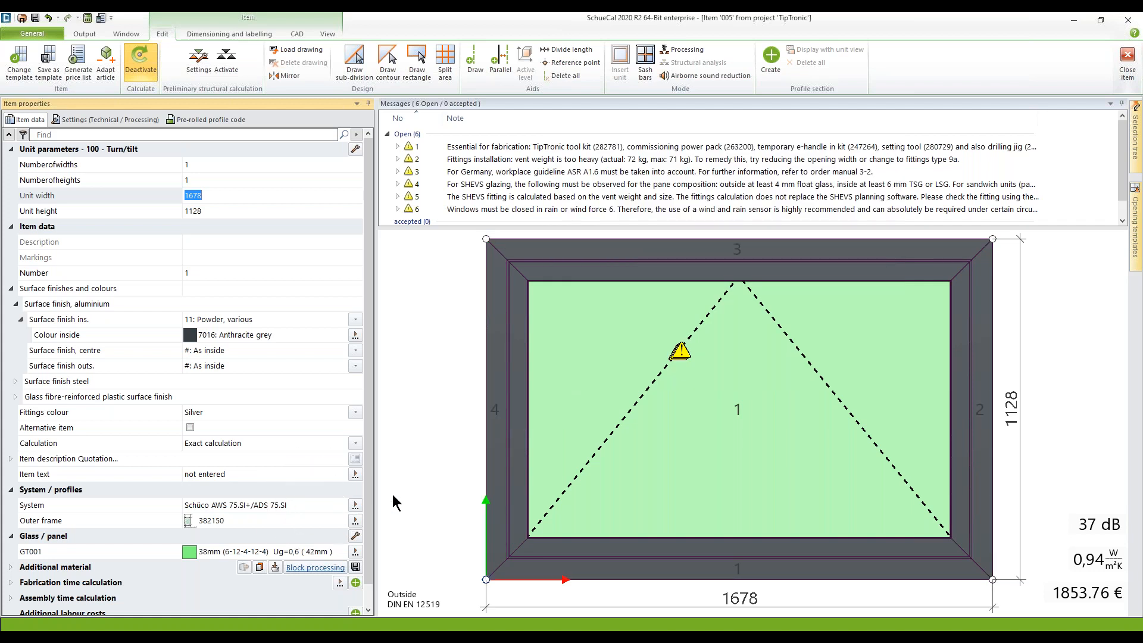
left_click(600, 368)
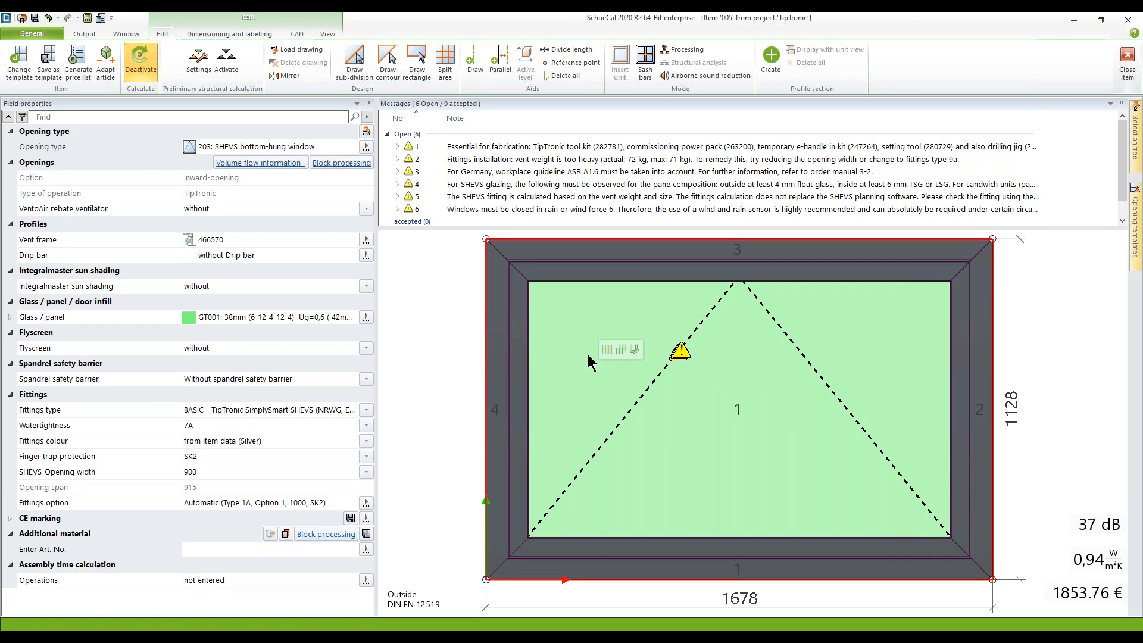
left_click(197, 146)
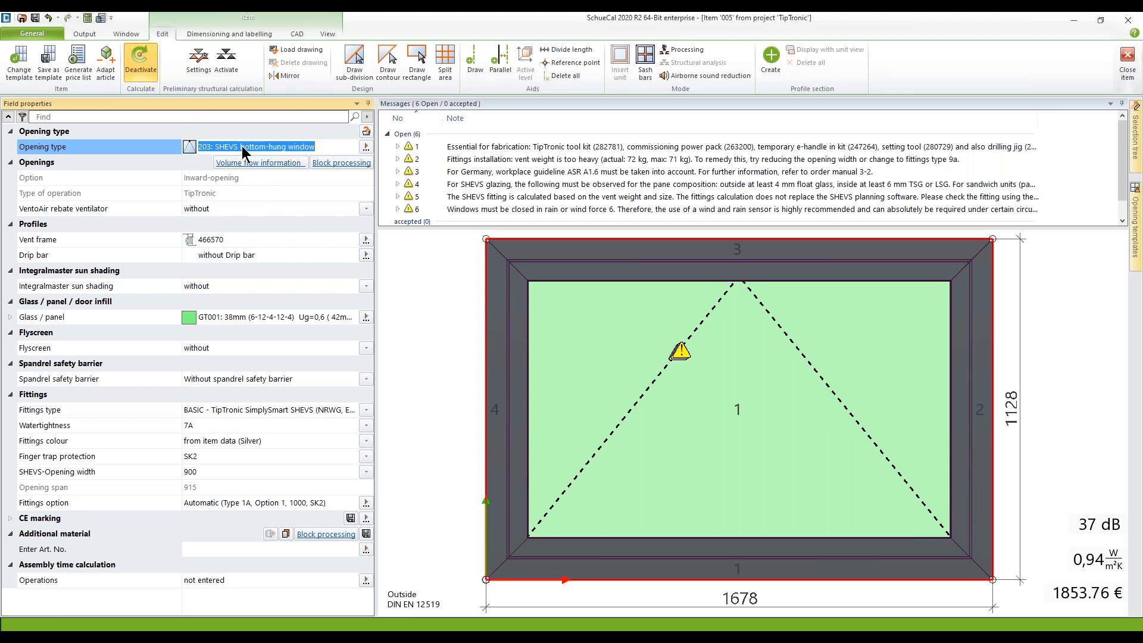
- Examine the SHEVS bottom-hung window's available fittings types, keeping BASIC - TipTronic SimplySmart SHEVS (NRWG, EN 12101-2)
left_click(365, 410)
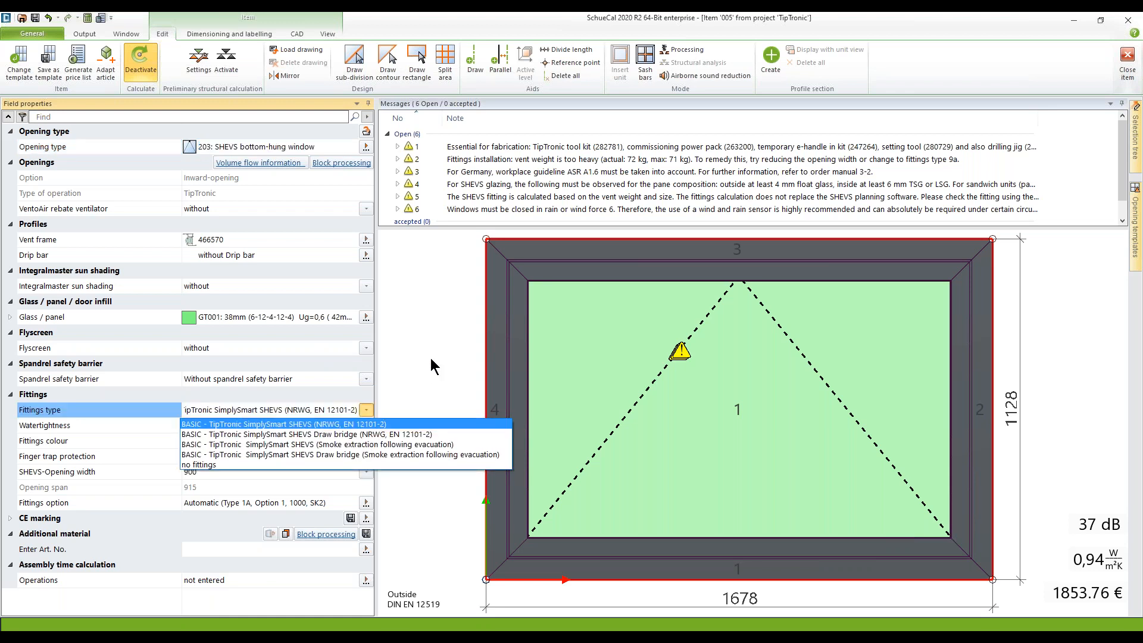
left_click(329, 434)
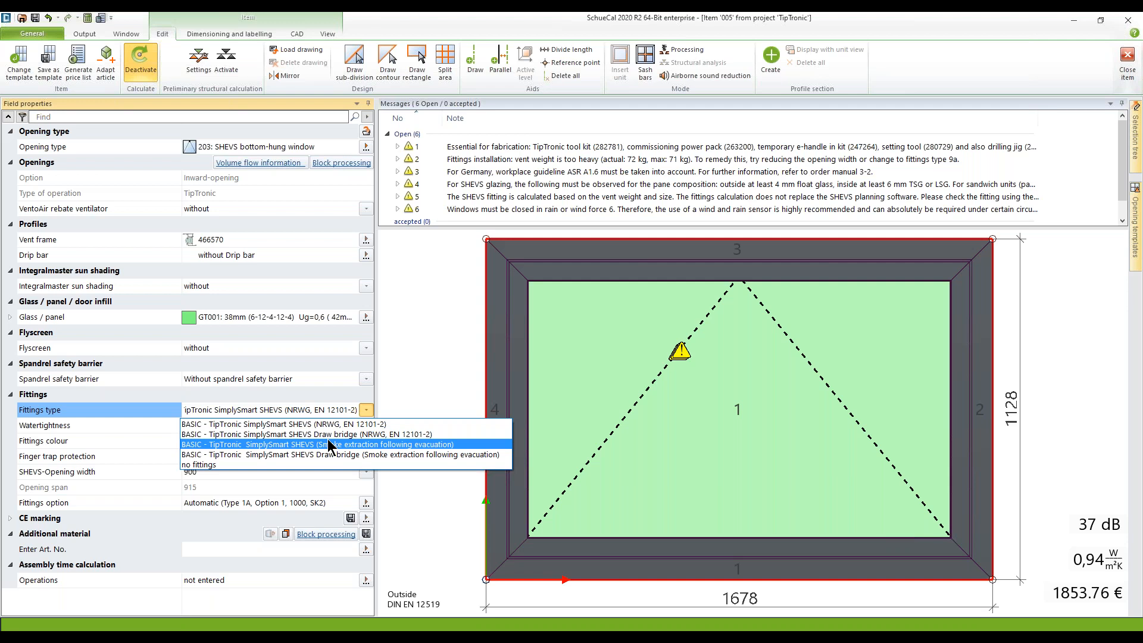
left_click(548, 347)
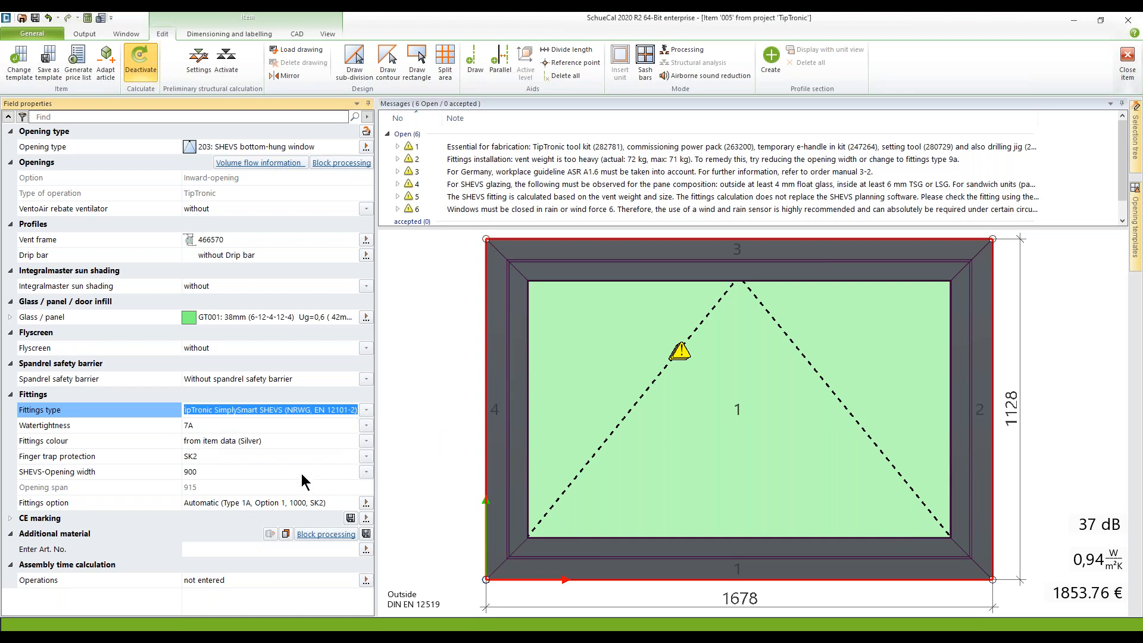
key("Escape")
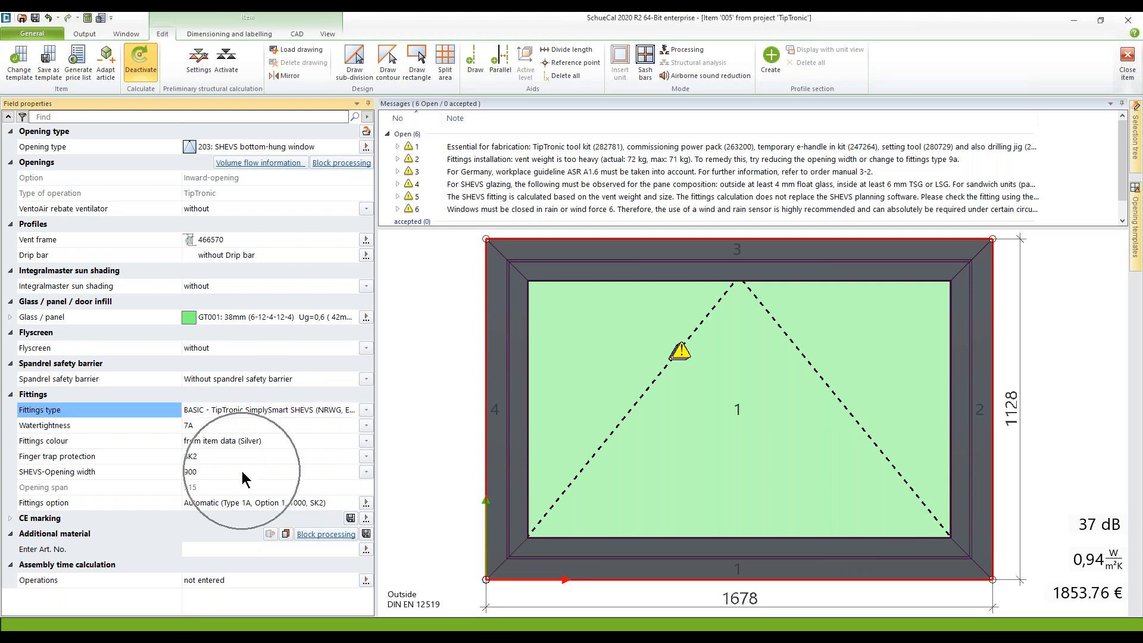
- Examine the available SHEVS opening widths and the opening span, keeping the opening width at 900
left_click(365, 471)
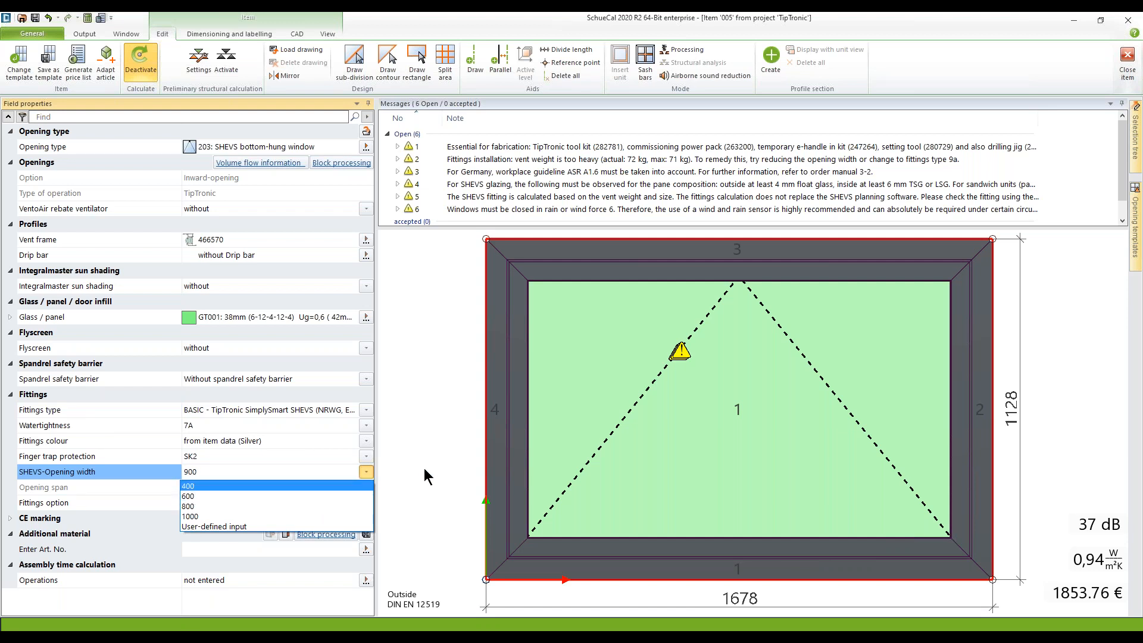
key("Escape")
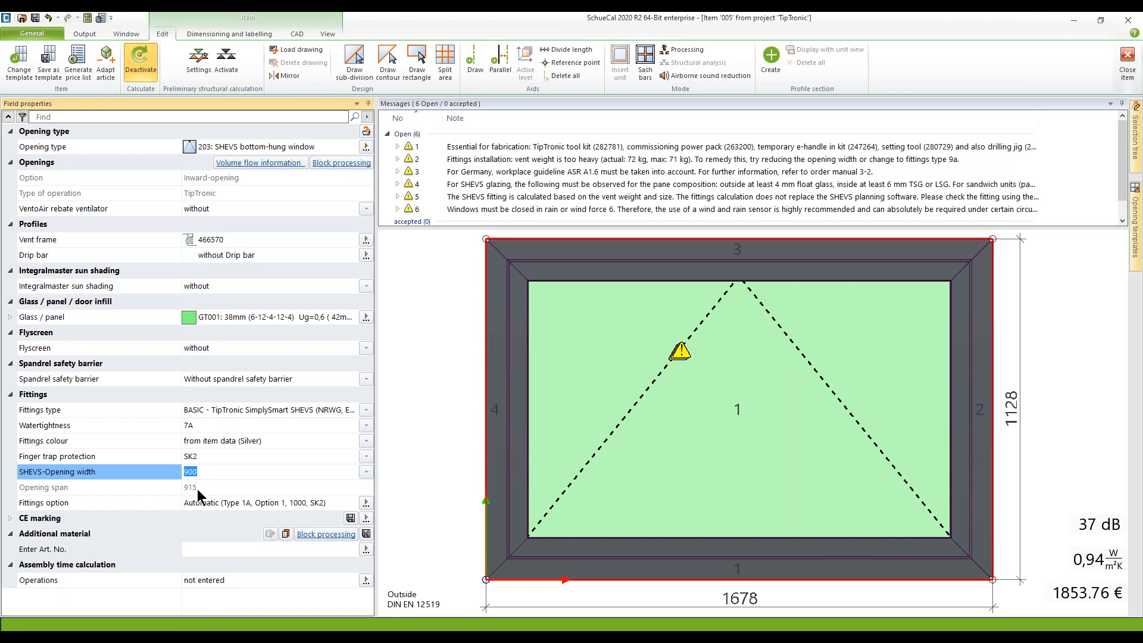
left_click(92, 473)
left_click(88, 488)
- Examine the SHEVS window's valid fittings options, keeping the automatic option, and close item 005
left_click(366, 503)
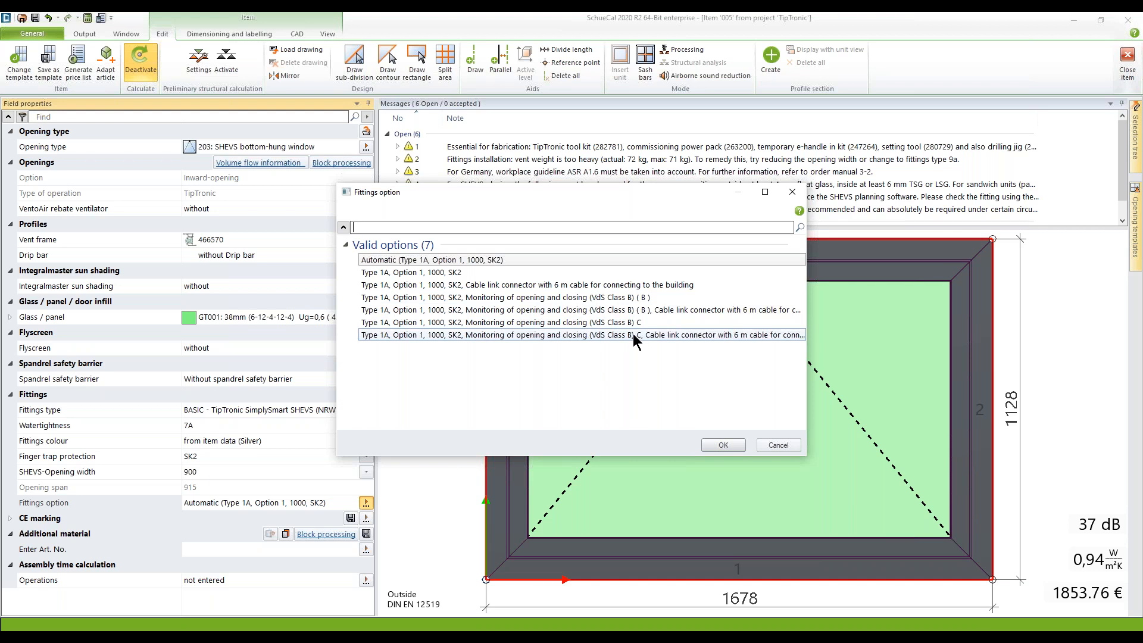
left_click(777, 446)
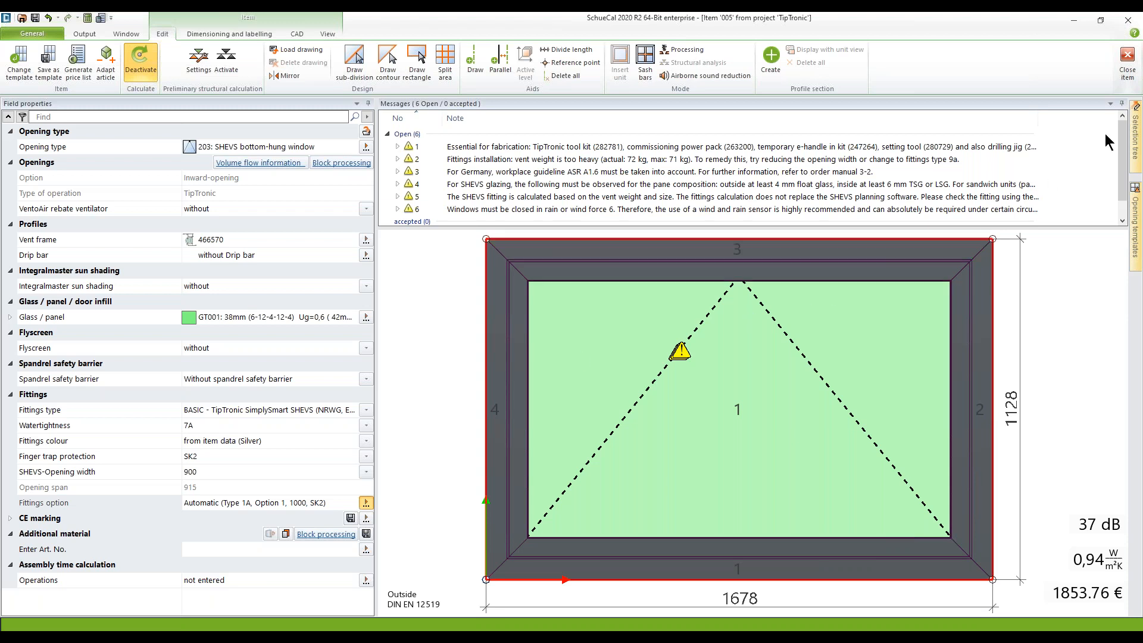
left_click(1128, 61)
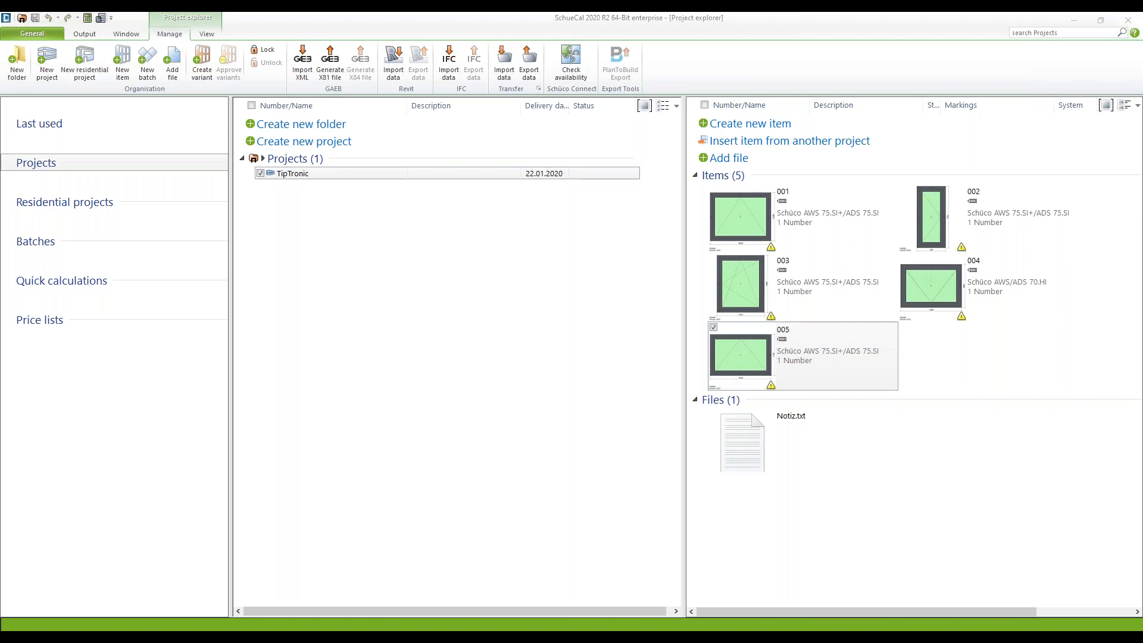
left_click(103, 475)
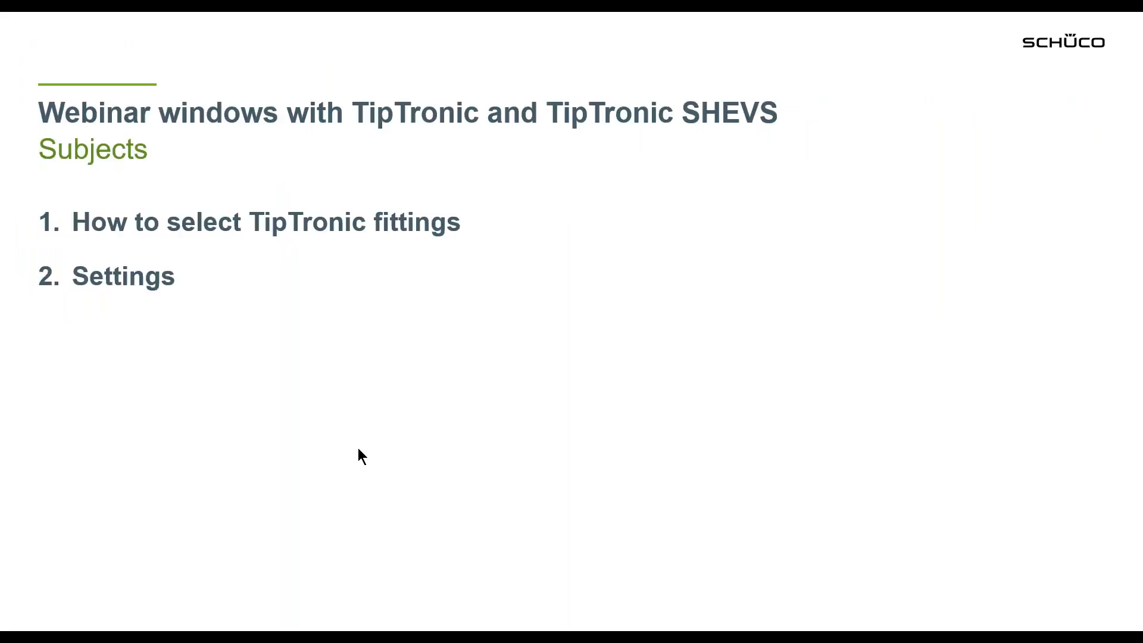
left_click(359, 448)
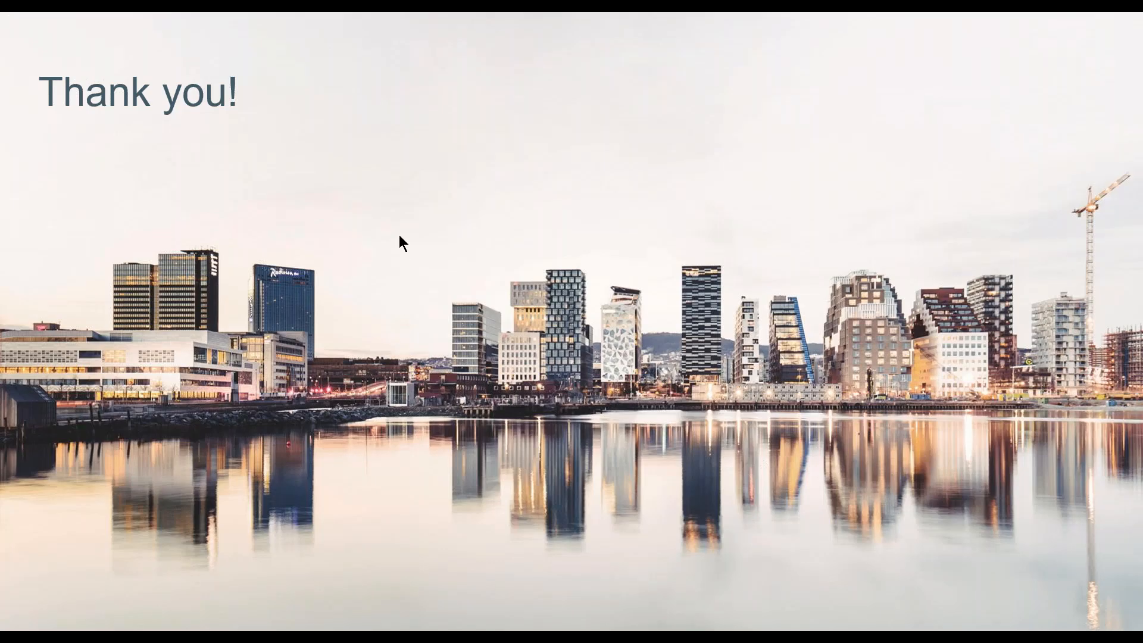